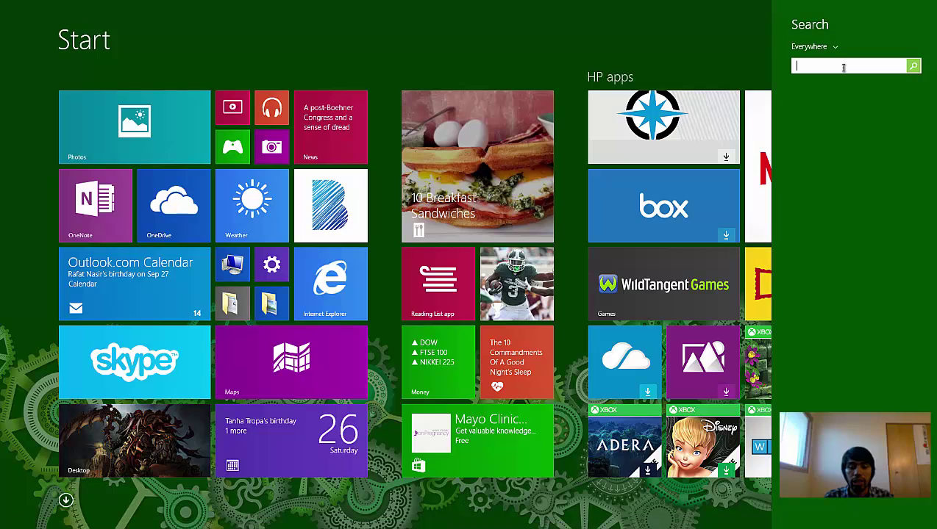
- Search for "bam" and launch Bamboo Paper from the Start screen
text(bamboo Paper)
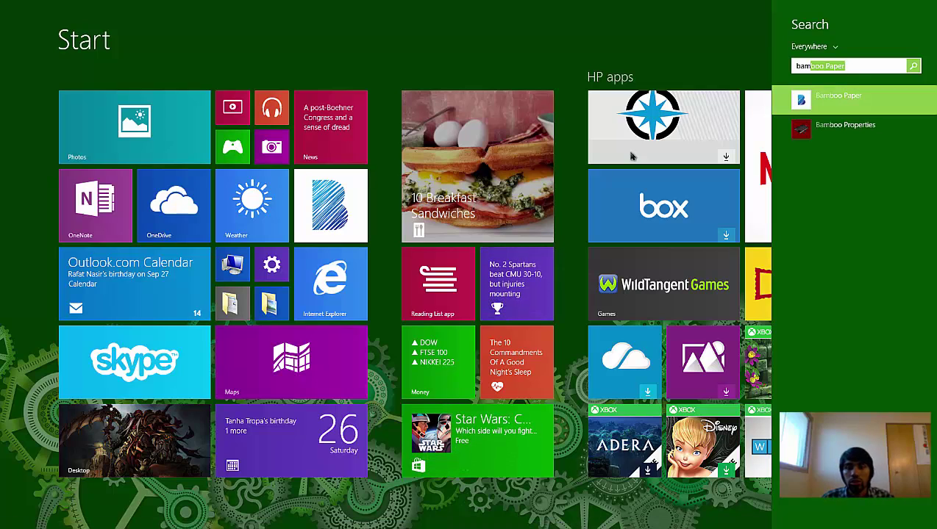
click(346, 209)
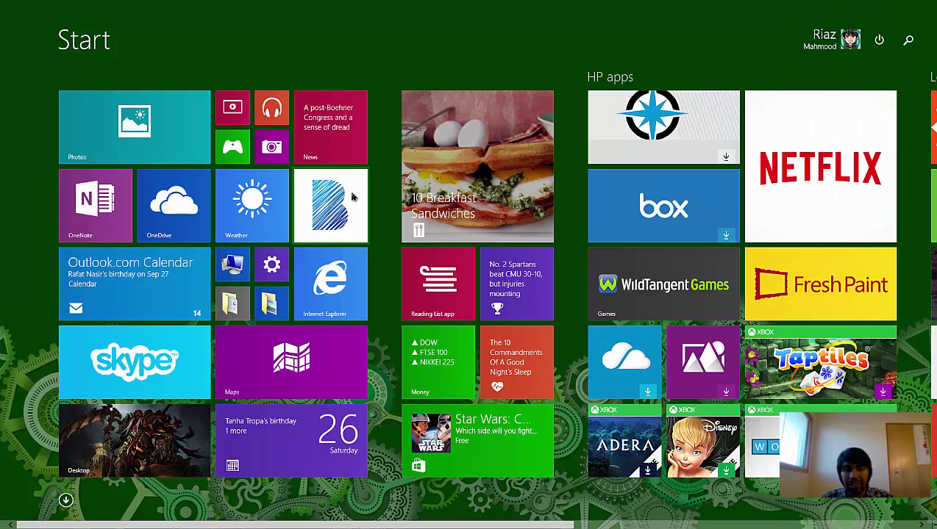
click(352, 197)
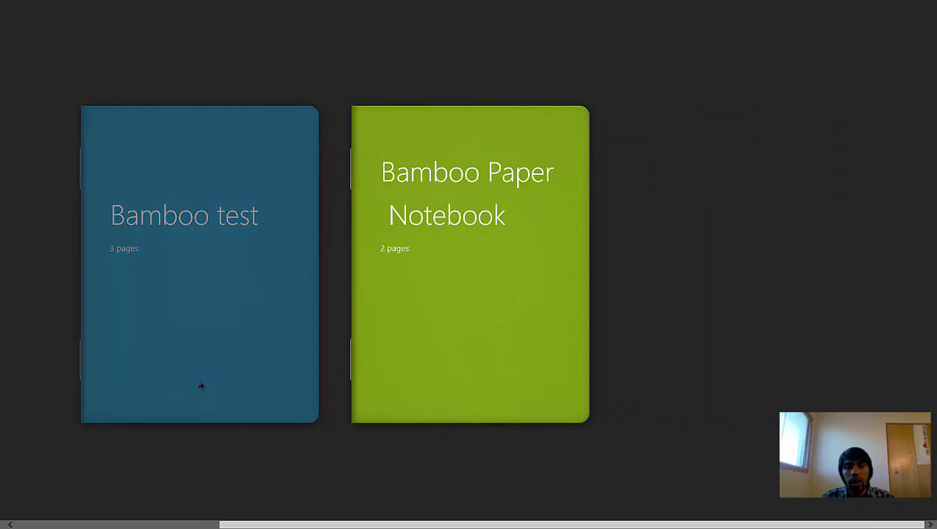
- Look through the notebook library, moving between the Bamboo test notebook and the Bamboo Paper Notebook
click(200, 385)
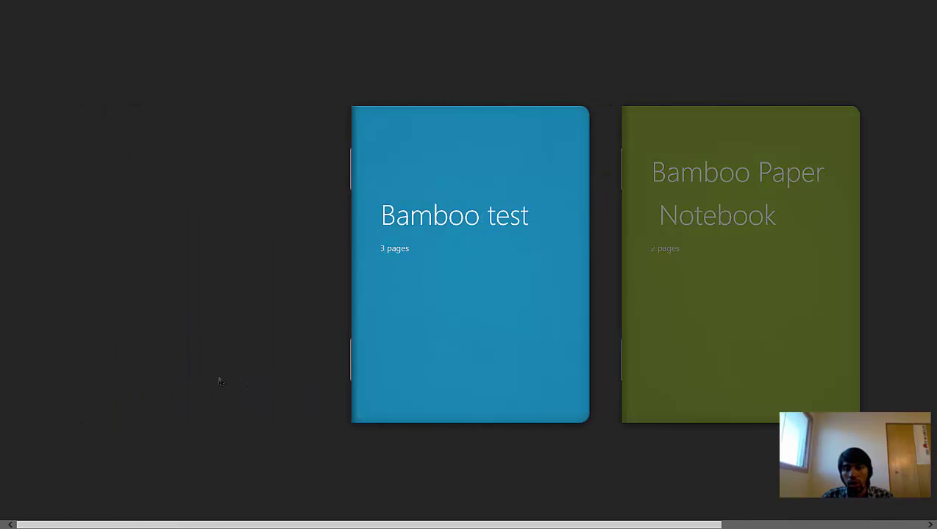
click(672, 295)
scroll(672, 299, up, 1)
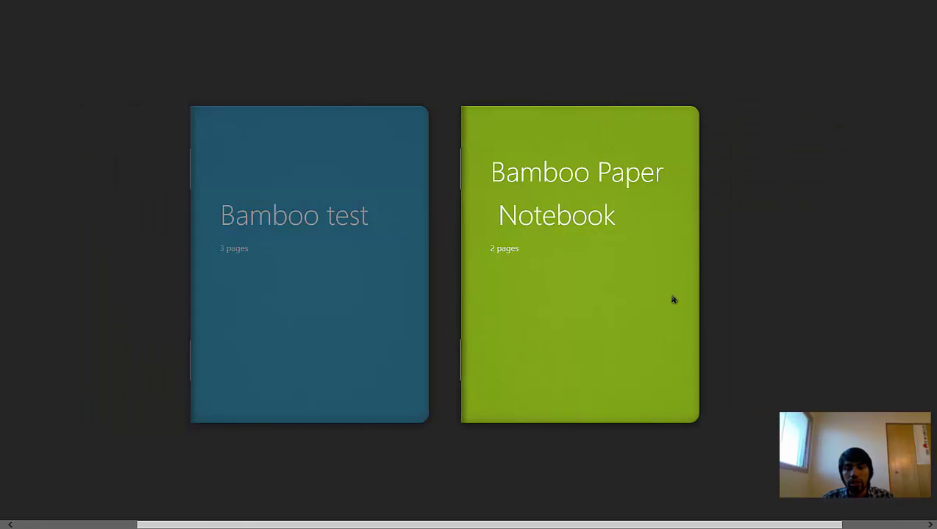
scroll(673, 300, down, 1)
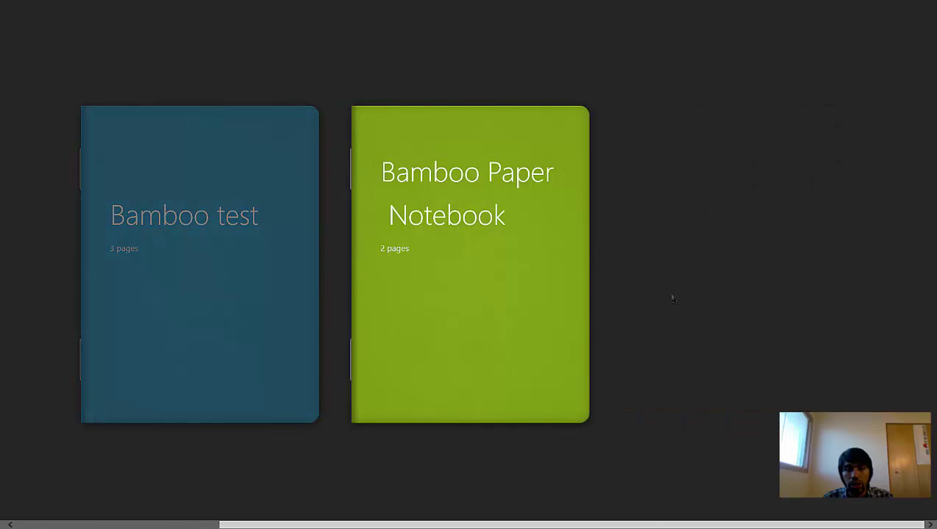
scroll(595, 328, up, 1)
scroll(596, 329, down, 1)
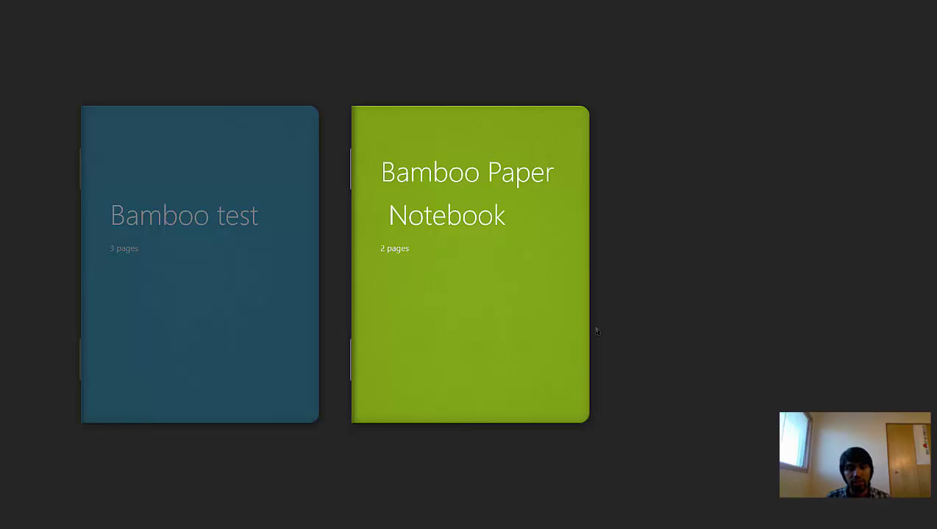
scroll(597, 331, up, 1)
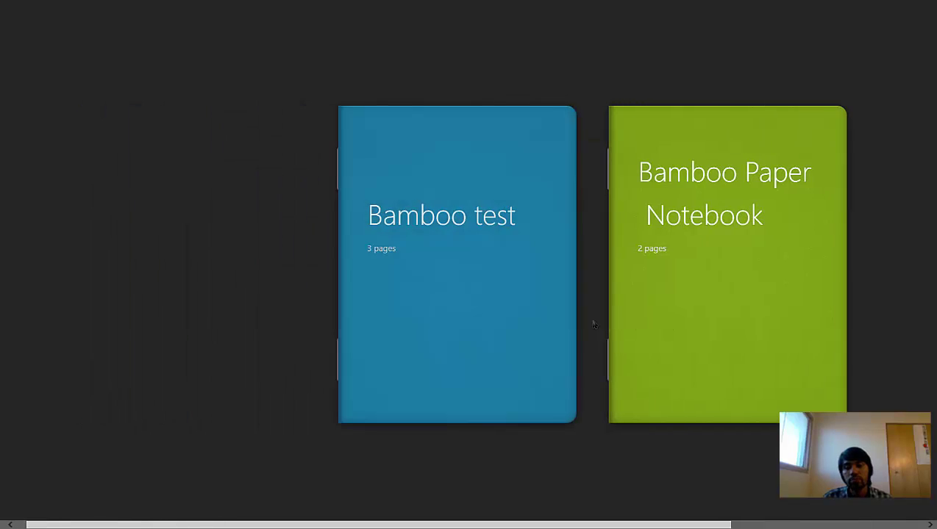
scroll(589, 326, down, 1)
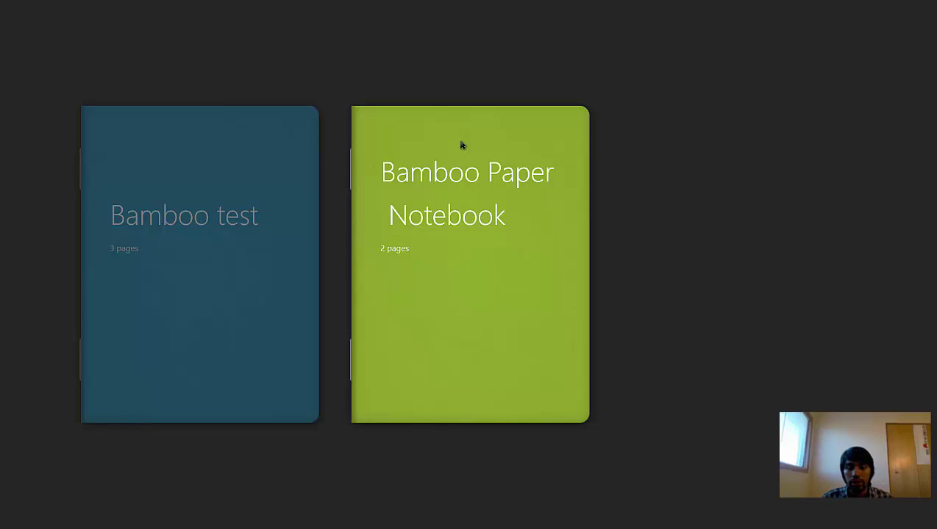
- Check the export file format options for the green Bamboo Paper Notebook and close them
right_click(461, 145)
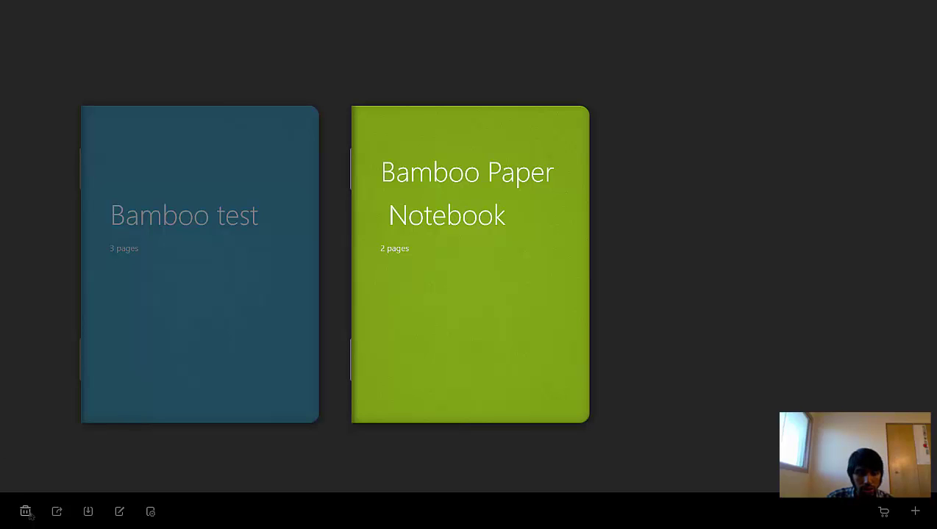
click(56, 512)
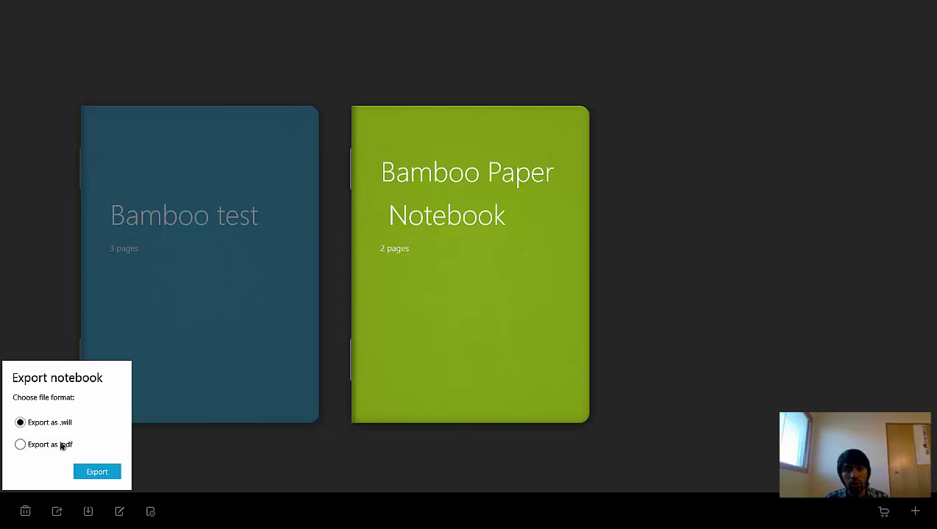
click(89, 514)
- Open the notebook import file browser, go up from the Bamboo Paper Notebook folder, and cancel the import
click(88, 512)
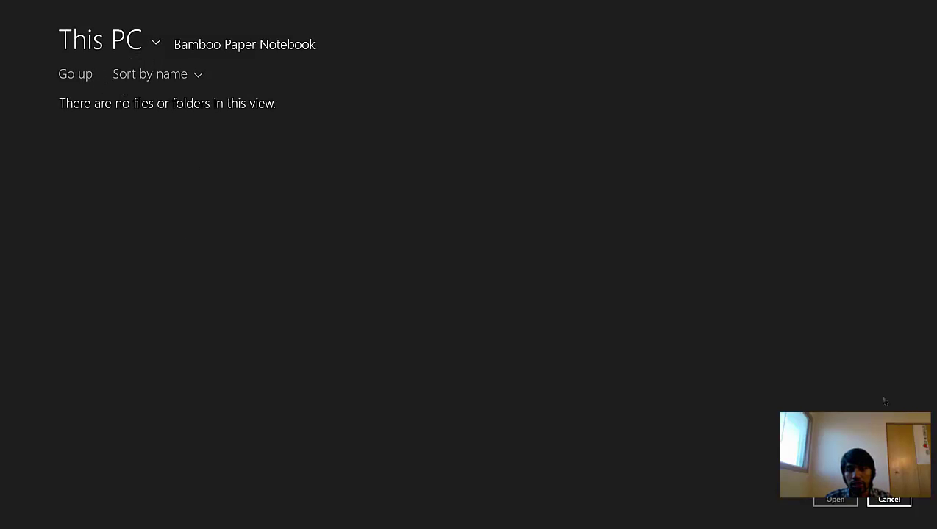
click(75, 73)
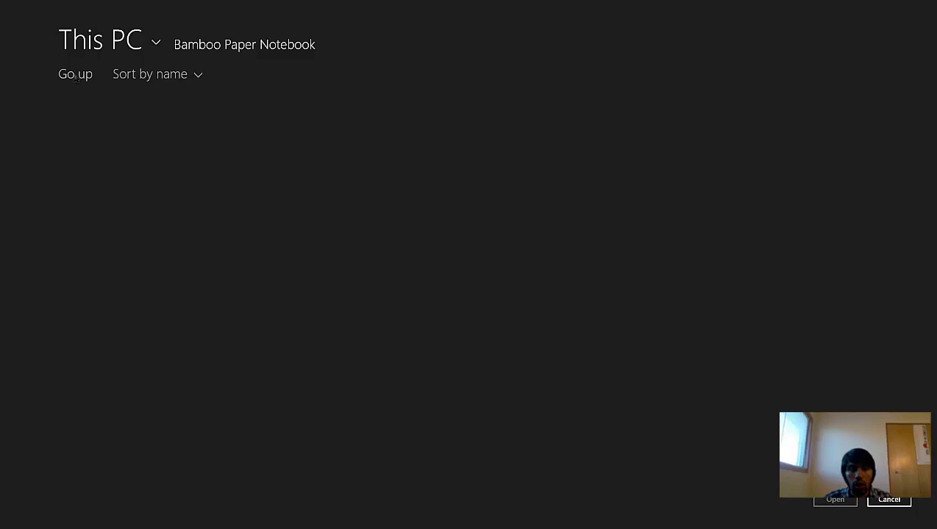
click(110, 116)
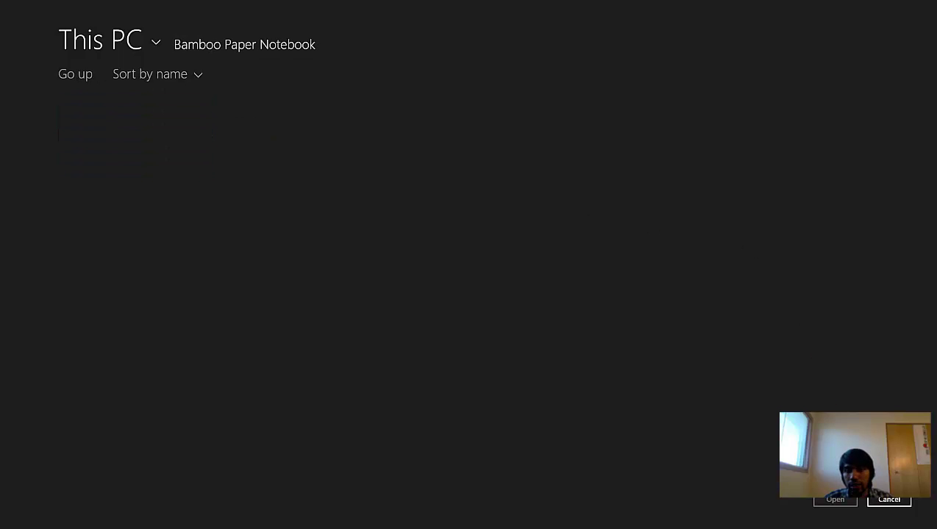
click(888, 499)
- Bring the Bamboo test notebook forward and open it, returning to the library once and reopening it
drag(347, 324, 515, 338)
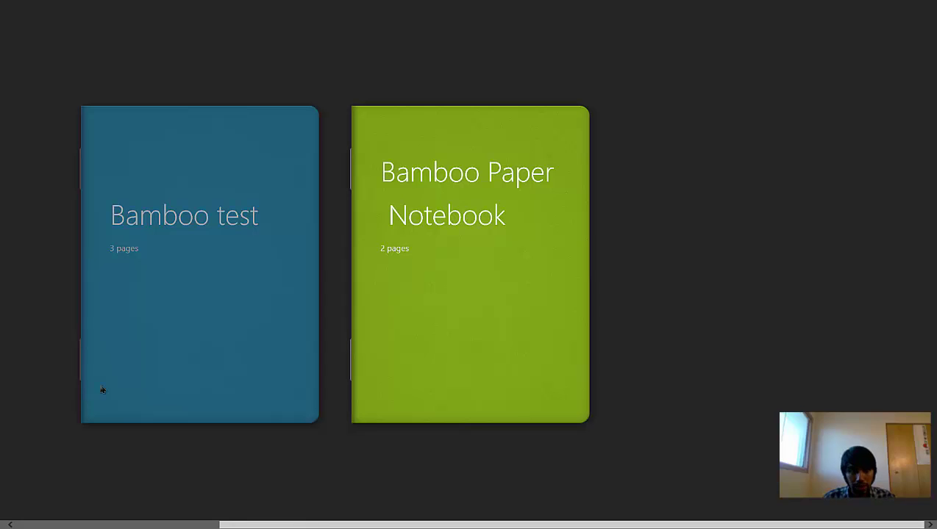
drag(122, 362, 186, 357)
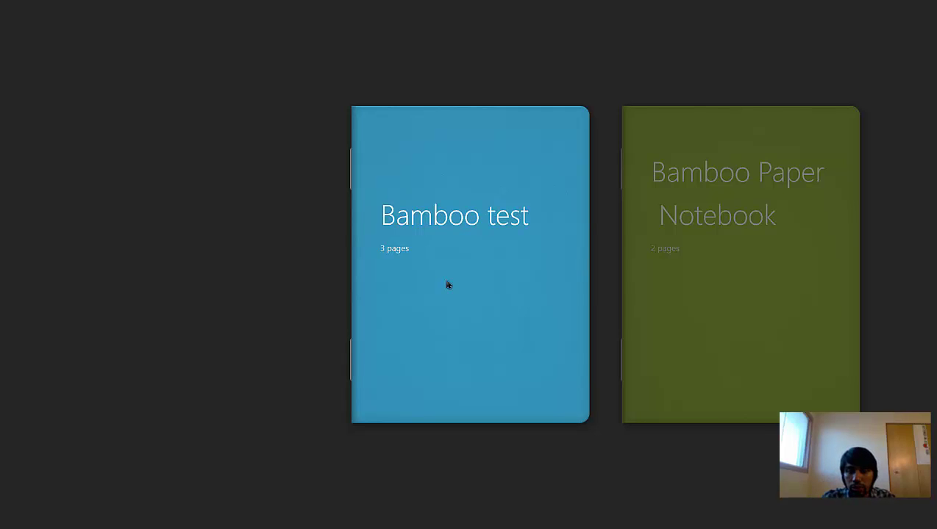
click(446, 285)
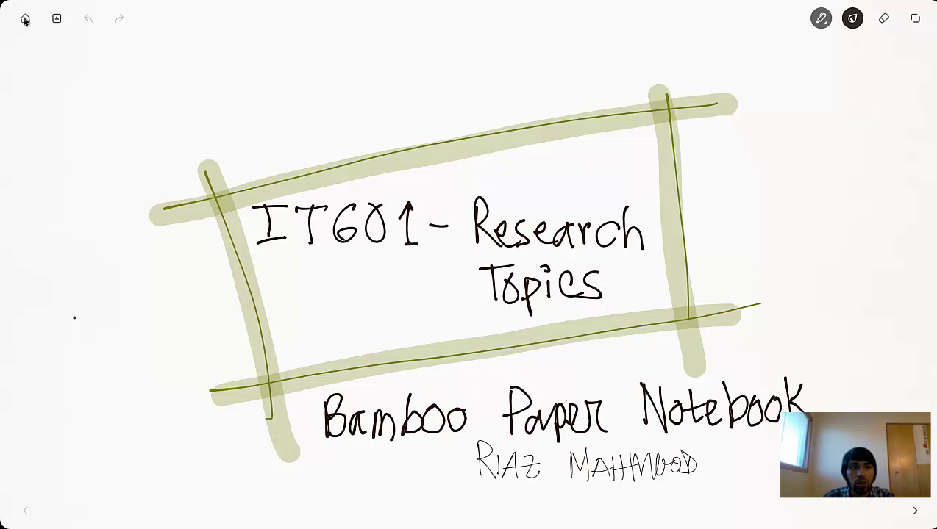
click(25, 19)
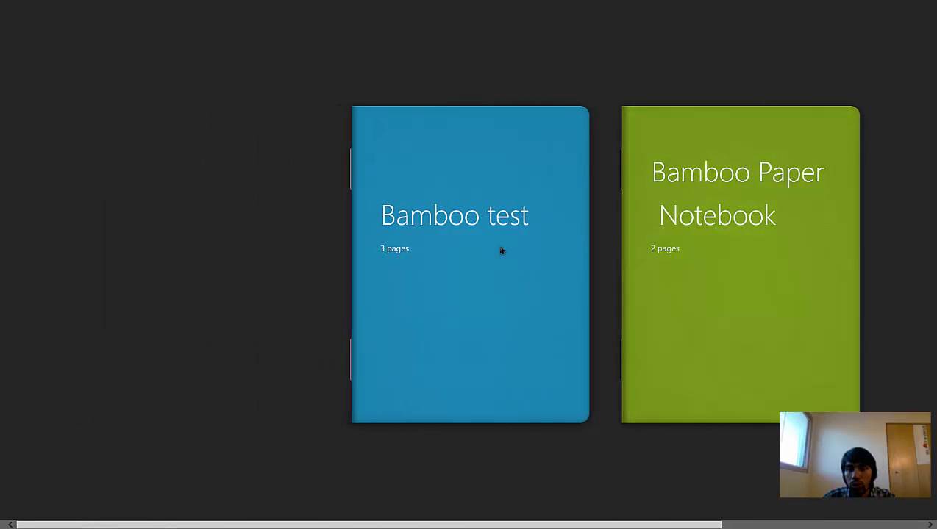
click(499, 251)
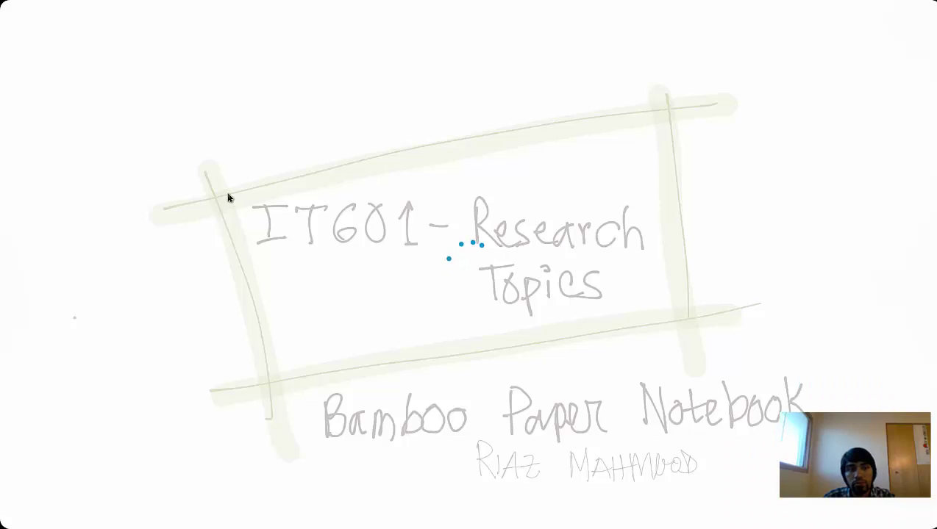
- Check the image import options for the title page and dismiss them
click(57, 20)
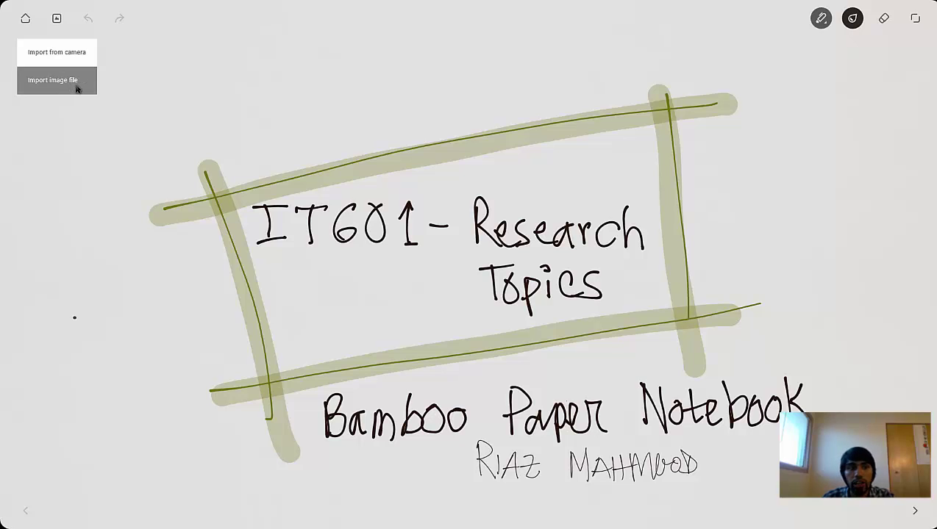
click(125, 46)
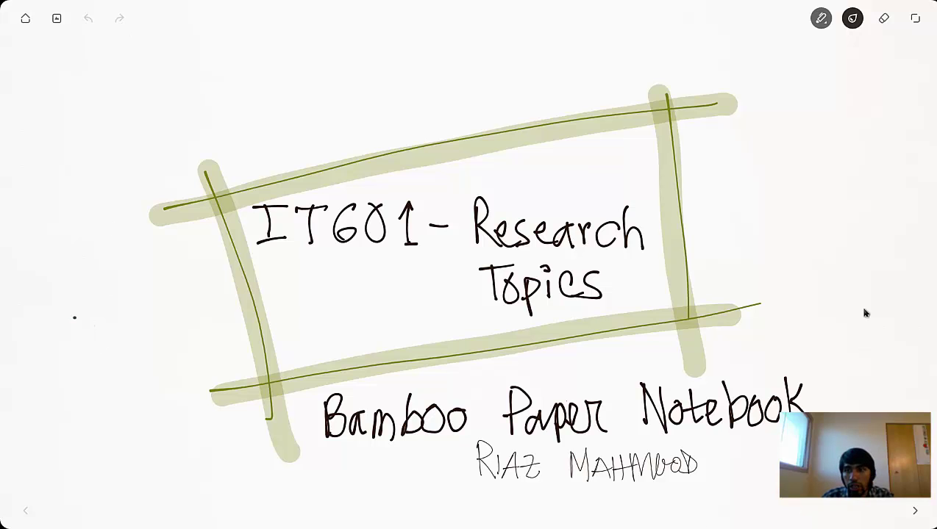
- Set the pen's line thickness to medium and look through the ink color palettes
click(820, 18)
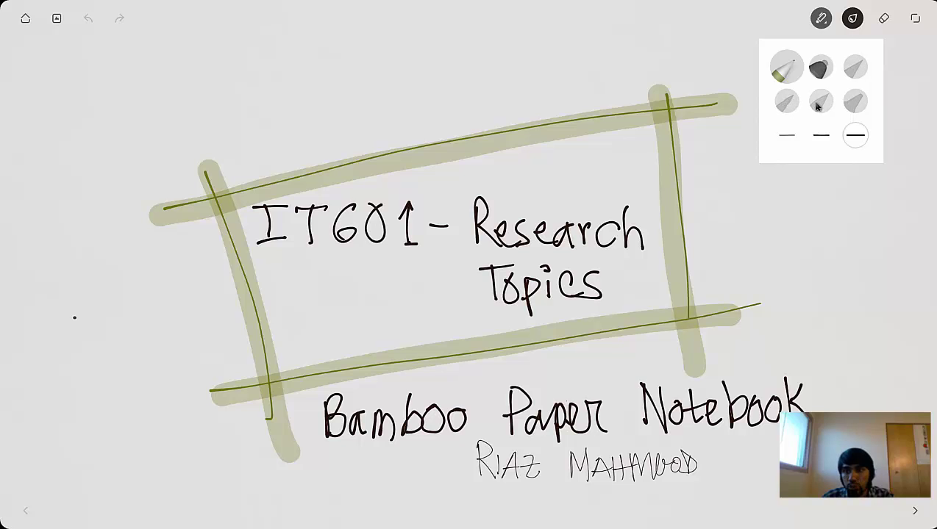
click(820, 136)
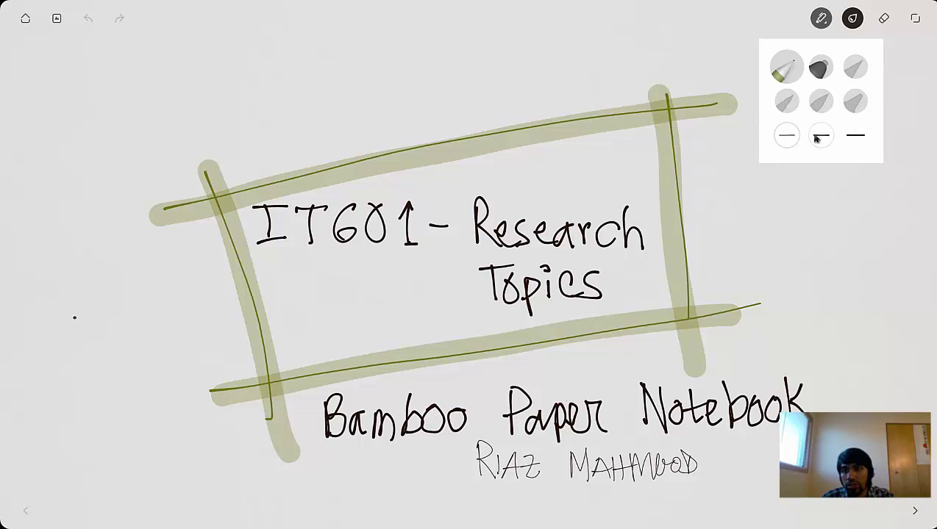
click(853, 20)
scroll(853, 100, down, 1)
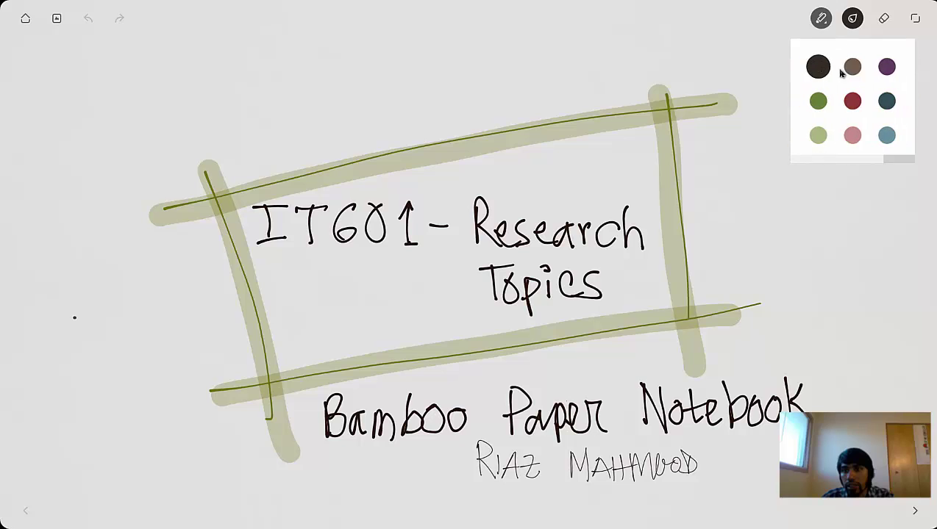
scroll(853, 100, up, 2)
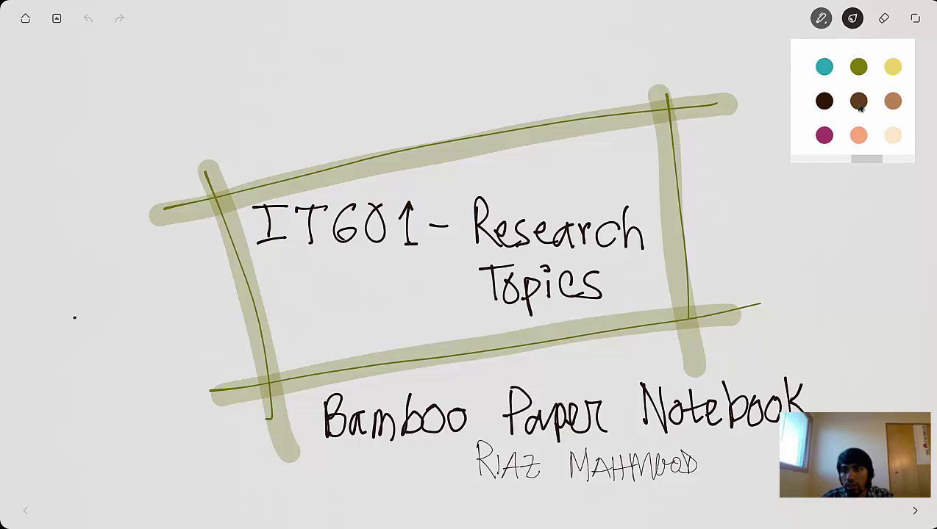
- Erase the outer right end of the upper green frame line and undo the erasure
click(882, 19)
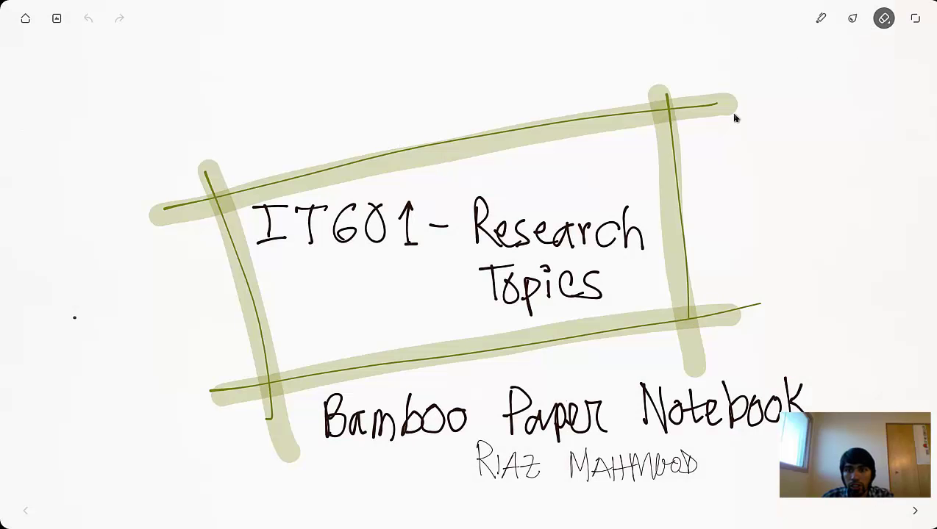
drag(720, 81, 736, 104)
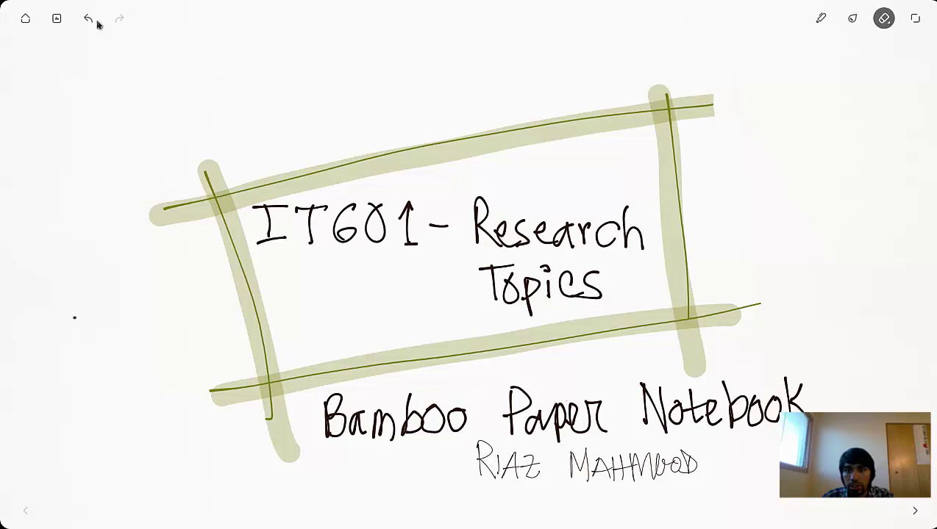
click(88, 18)
- Check the eraser's Clear page option without applying it, and switch the toolbar-free page view on and off
click(885, 25)
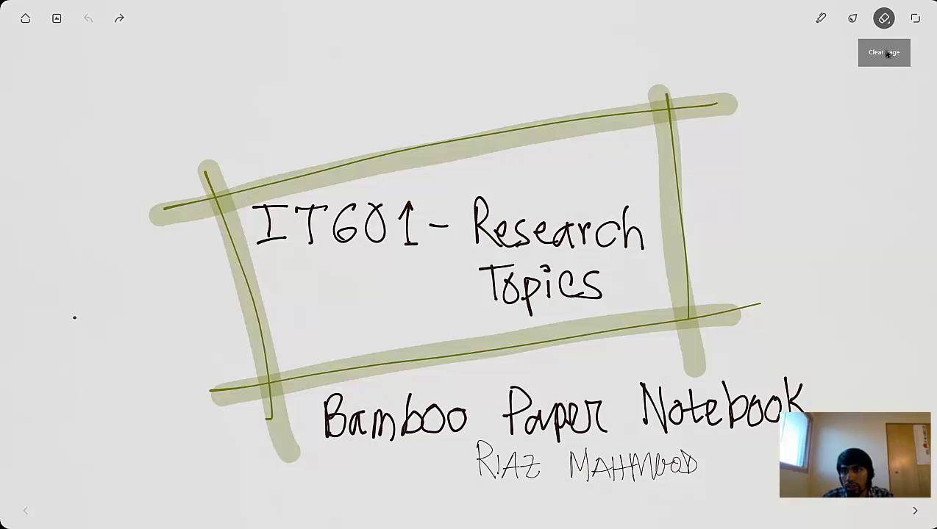
click(637, 61)
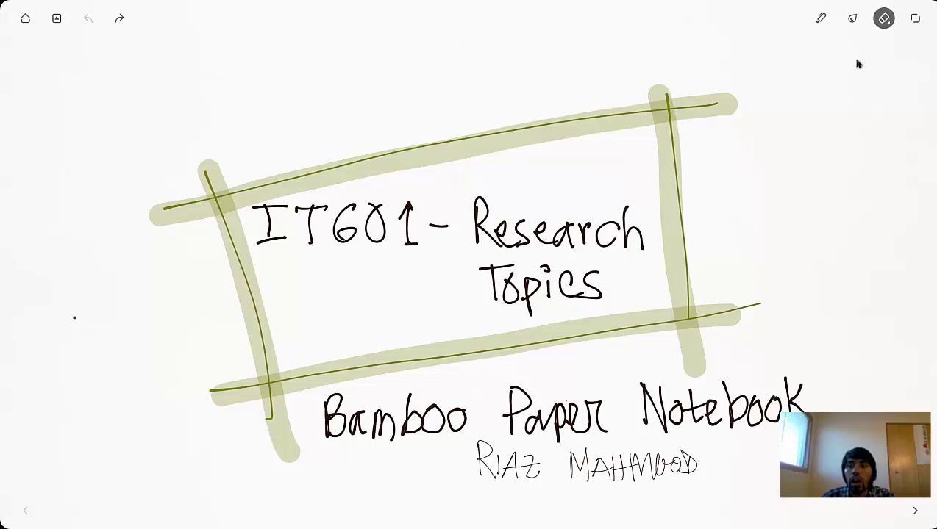
click(916, 19)
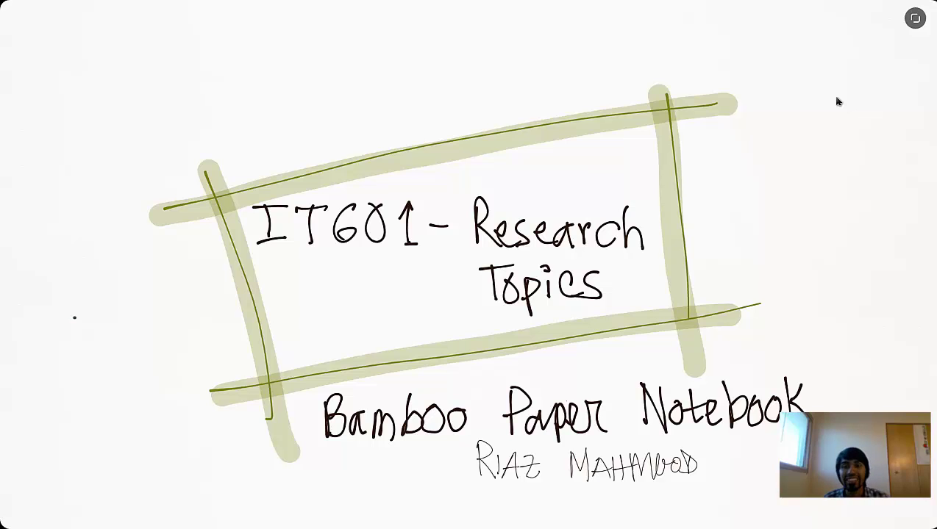
click(915, 19)
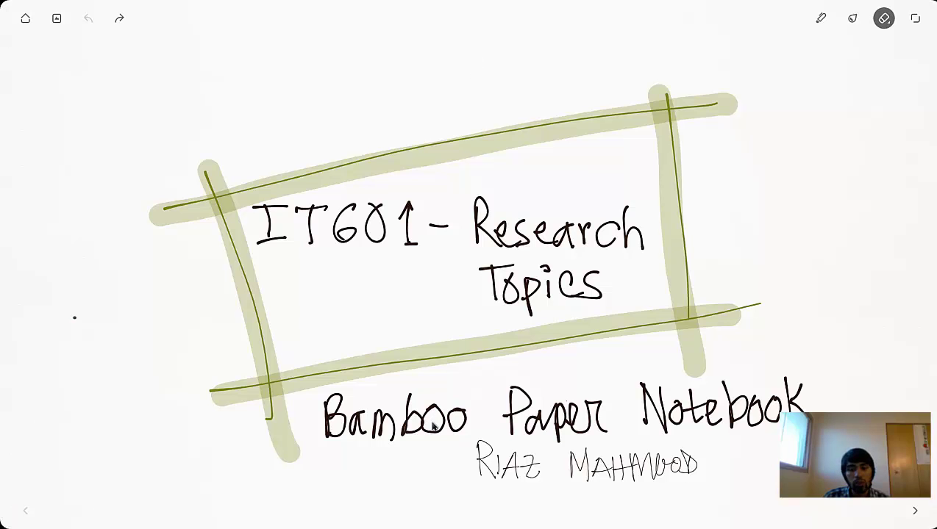
- Show the page overview of the Bamboo test notebook and open blank page 2
key(ctrl+y)
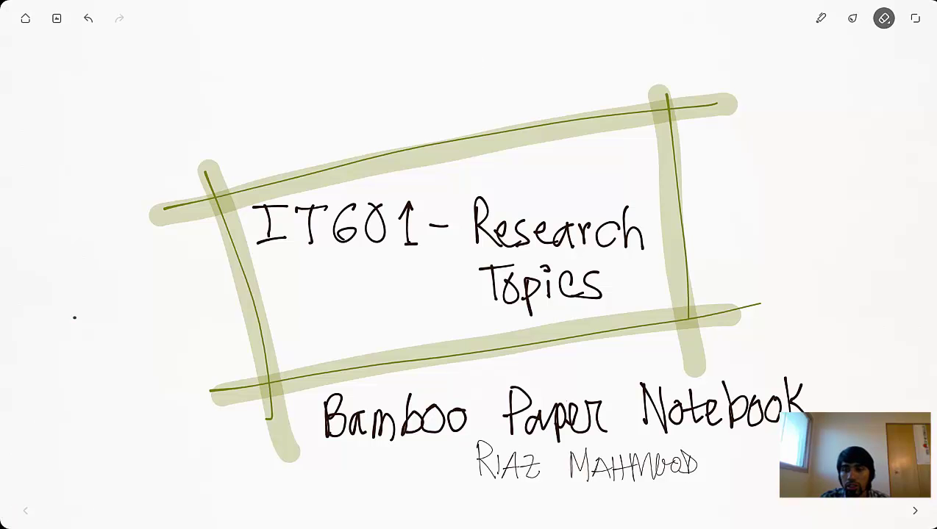
key(super+z)
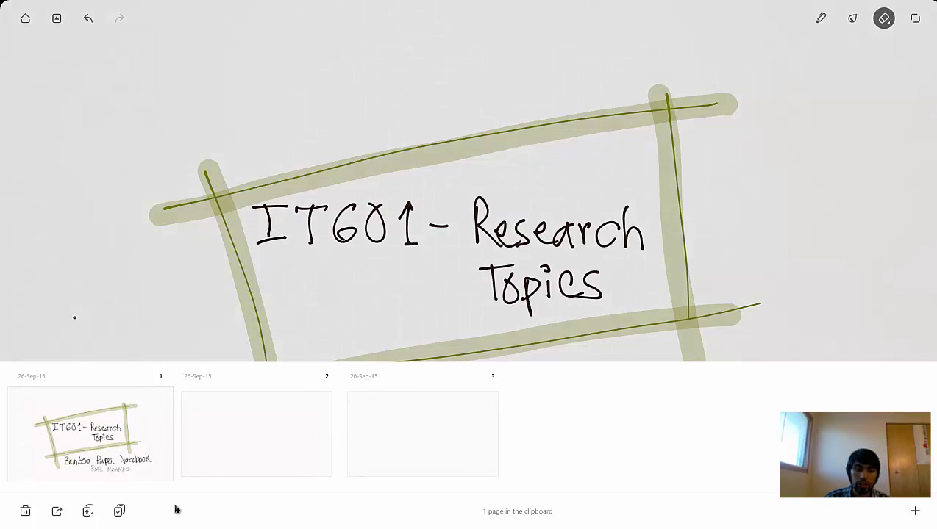
click(151, 428)
click(249, 439)
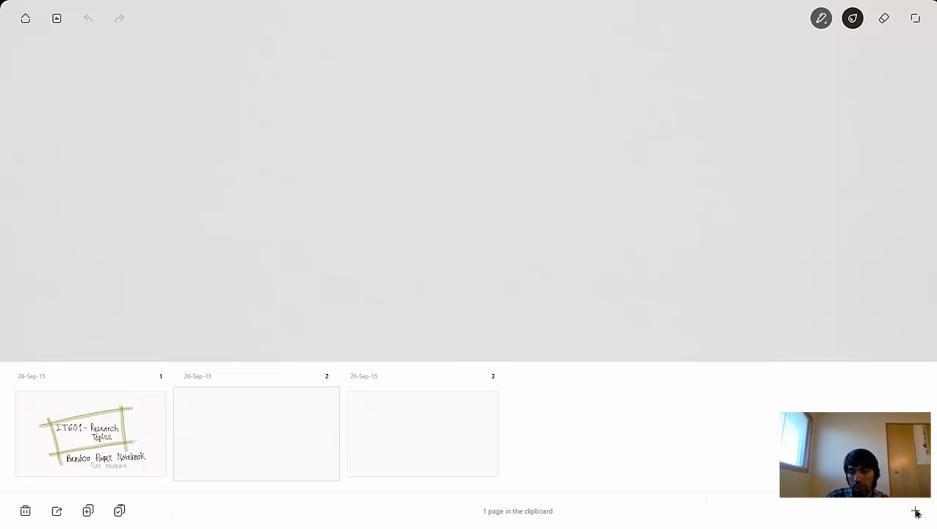
click(493, 281)
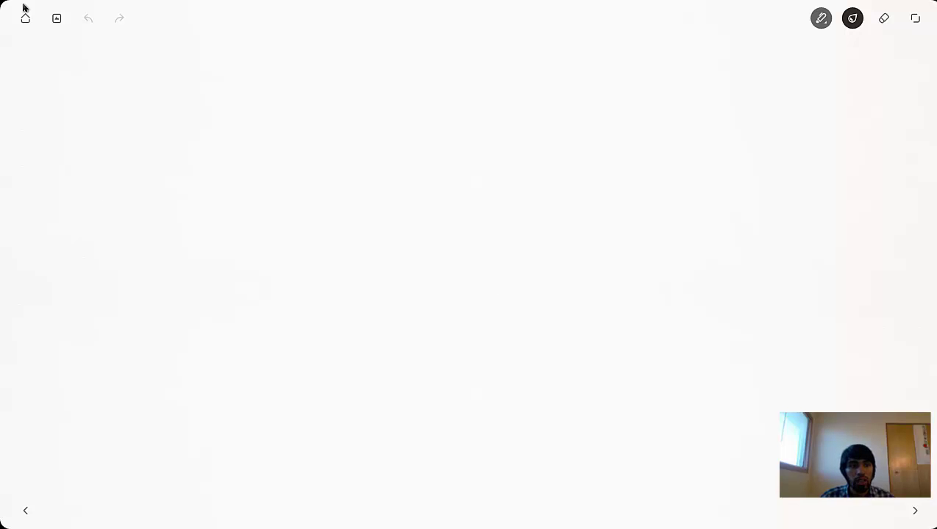
- Import the photo of the handwritten networking worksheet onto the blank page and enlarge it
click(57, 18)
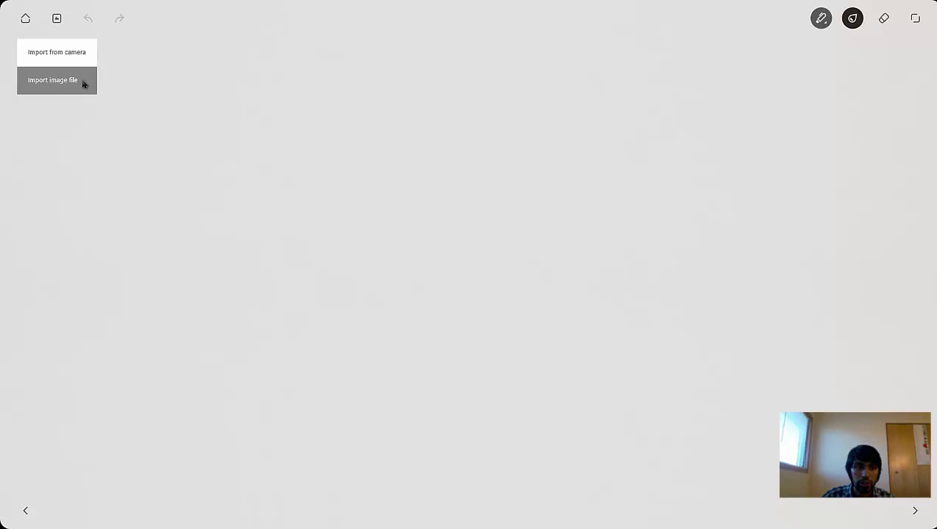
click(53, 81)
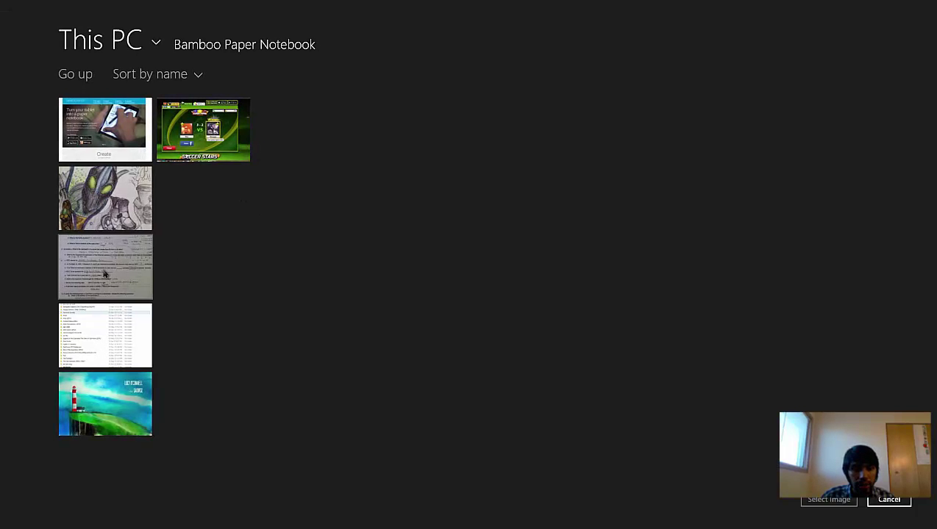
click(103, 276)
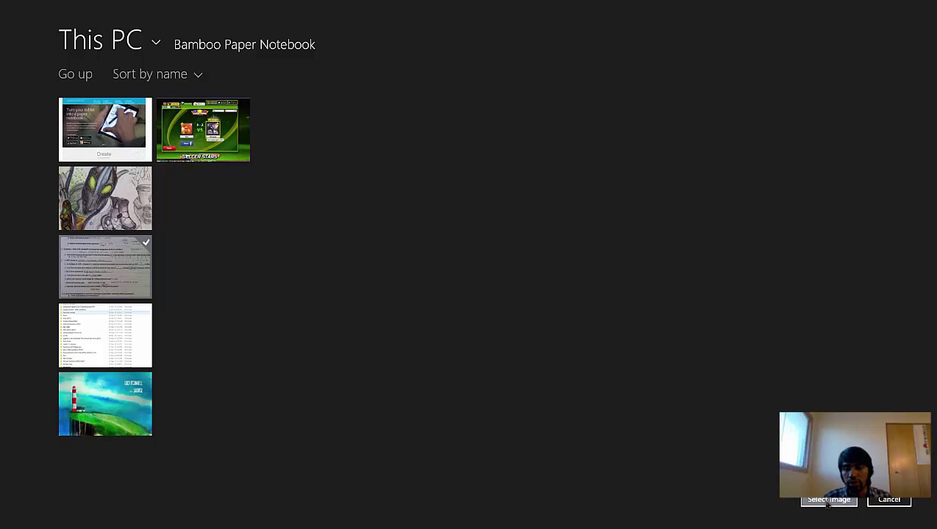
click(94, 255)
click(119, 257)
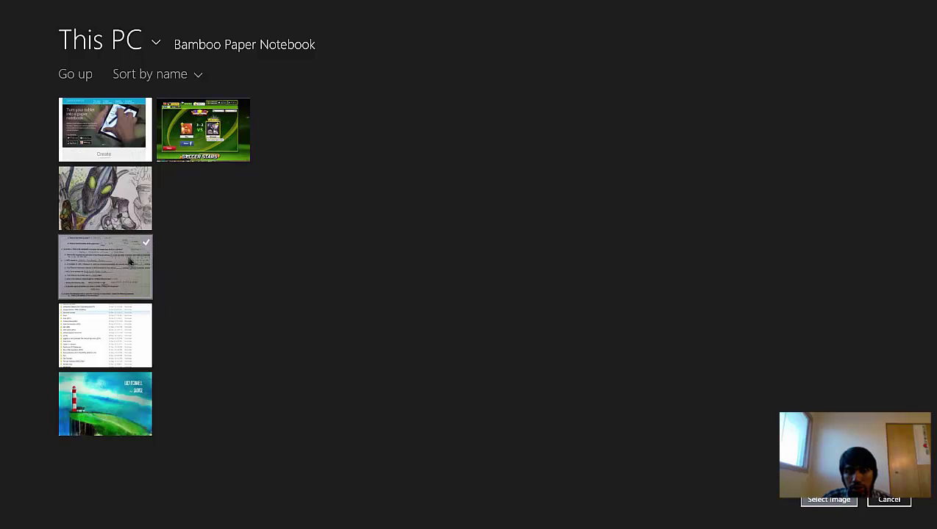
click(829, 499)
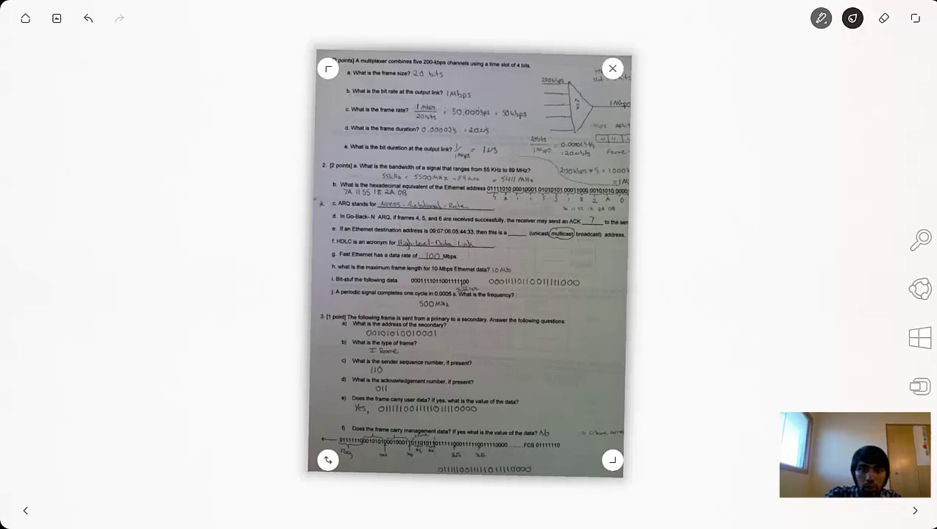
scroll(469, 264, up, 3)
scroll(470, 263, down, 5)
scroll(470, 264, up, 6)
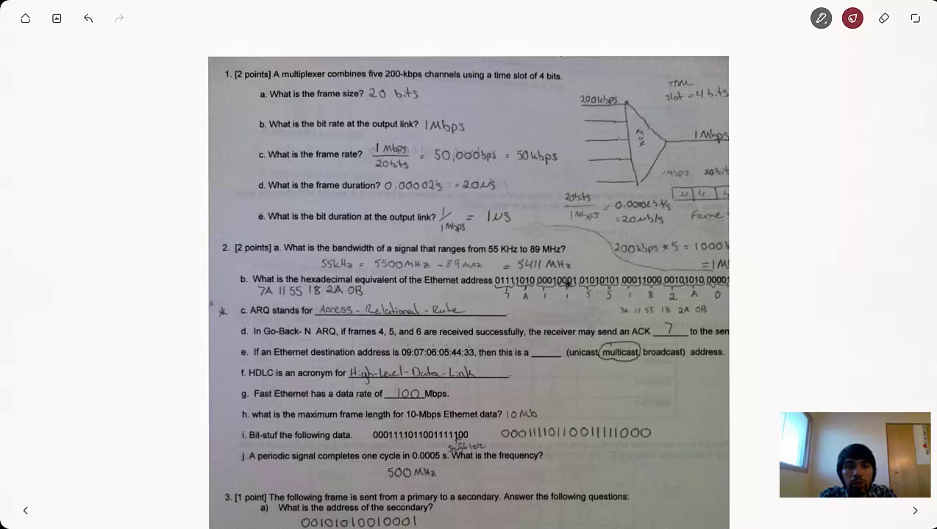
- Circle the "20 bits" answer in red and put tick marks beside the answers to questions 1a, 1b and 1c
mouse_move(311, 111)
mouse_down()
mouse_move(429, 94)
mouse_move(361, 100)
mouse_up()
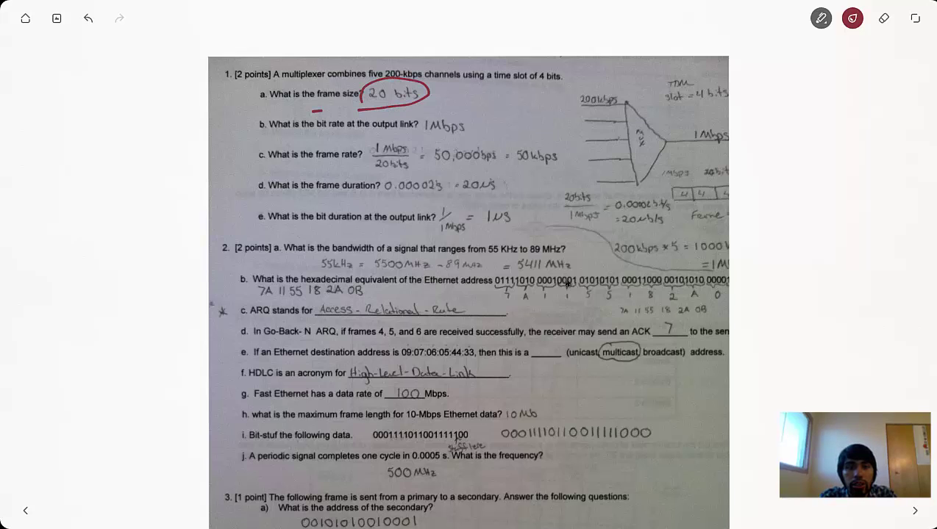
drag(425, 95, 513, 60)
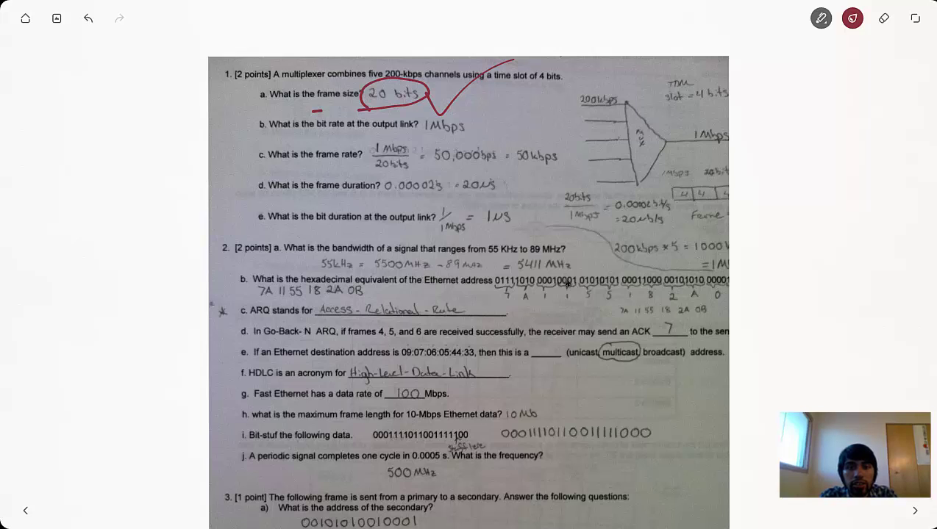
drag(451, 138, 548, 110)
drag(505, 155, 597, 132)
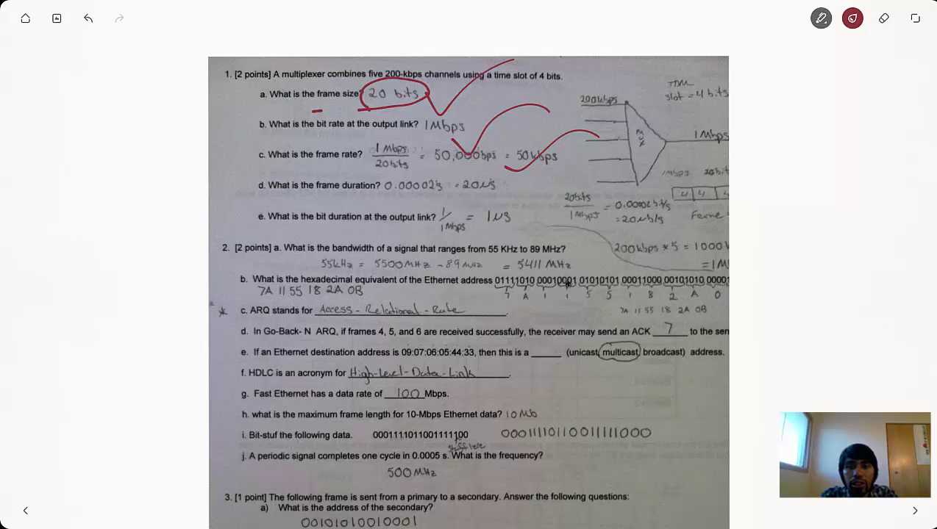
- Write a circled A+ in red over the multiplexer sketch, and circle and cross out the answer to question 1e
mouse_move(616, 118)
mouse_down()
mouse_move(644, 112)
mouse_move(683, 77)
mouse_move(670, 112)
mouse_up()
mouse_move(631, 76)
mouse_down()
mouse_move(681, 70)
mouse_move(645, 53)
mouse_up()
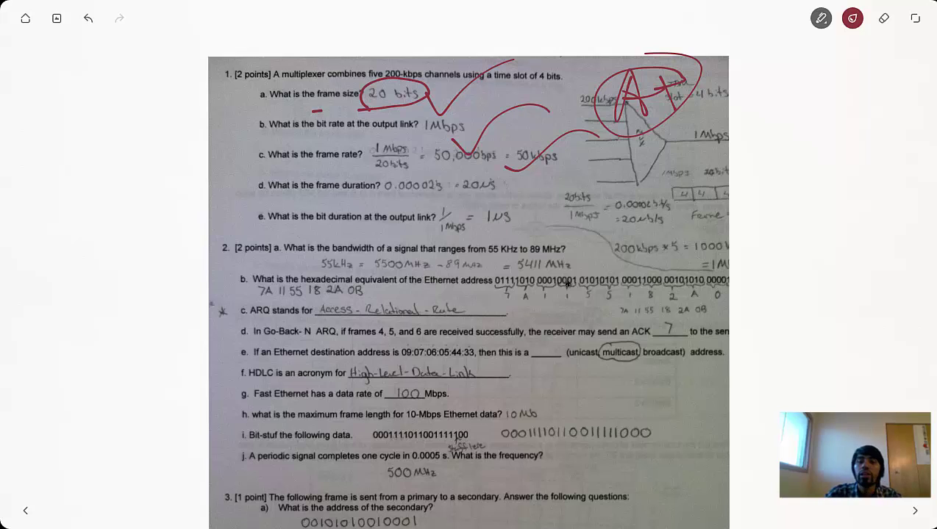
mouse_move(509, 200)
mouse_down()
mouse_move(465, 190)
mouse_move(508, 197)
mouse_move(490, 245)
mouse_up()
drag(488, 216, 533, 249)
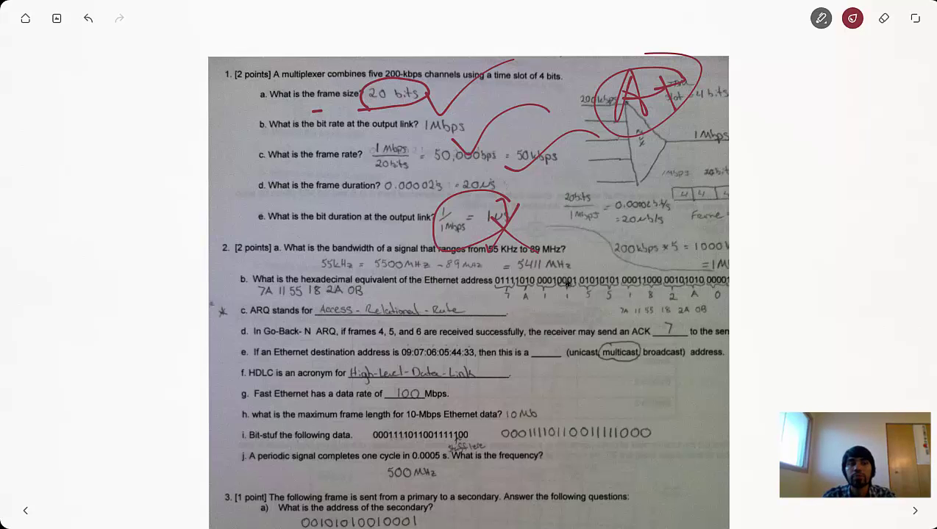
- Clear the whole page with the annotated worksheet
click(57, 21)
click(423, 137)
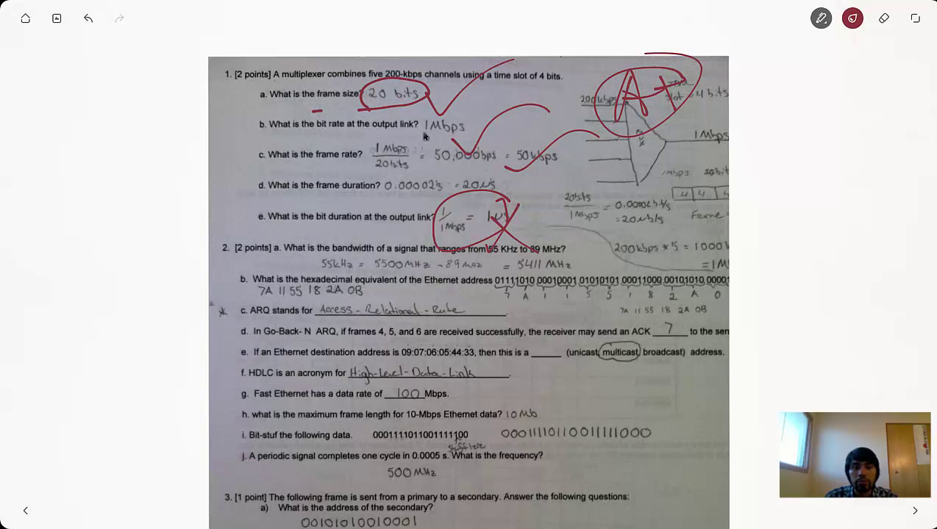
click(885, 20)
click(879, 24)
click(878, 50)
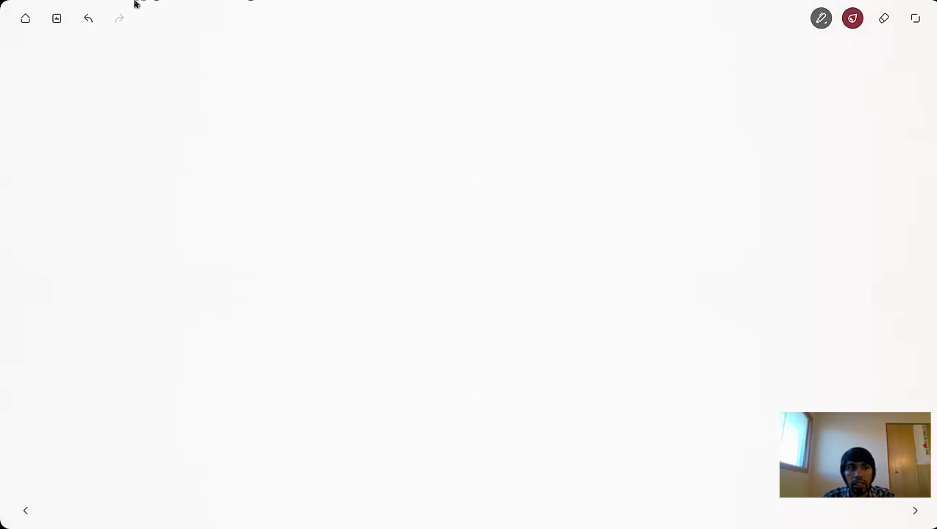
- Import the lighthouse painting image onto the cleared page
click(57, 18)
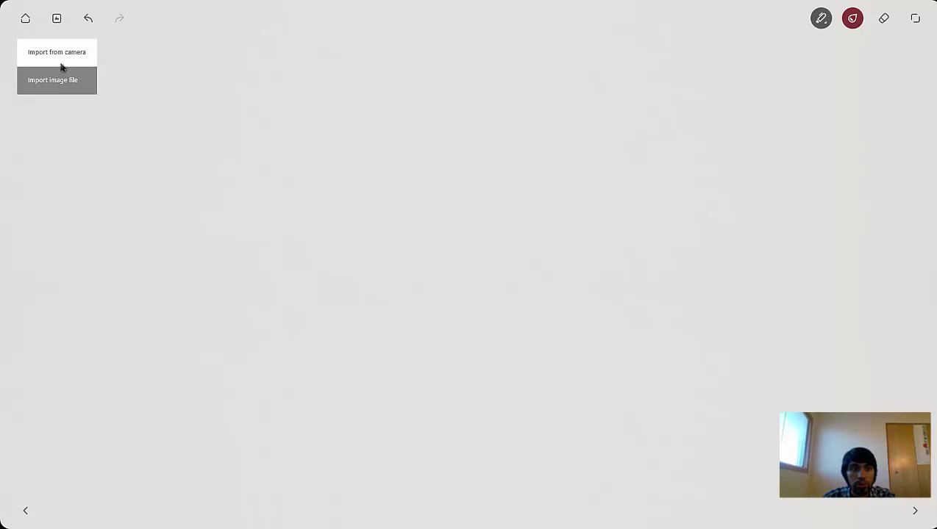
click(63, 82)
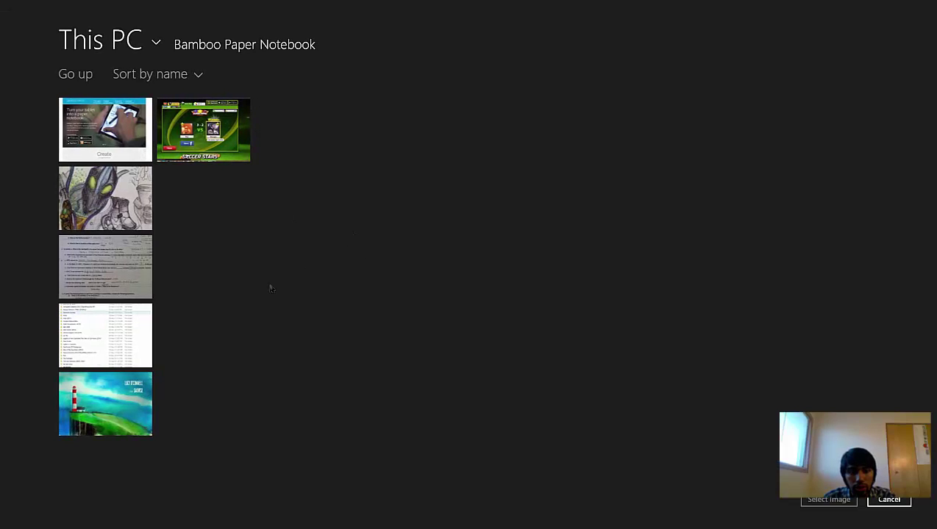
click(107, 406)
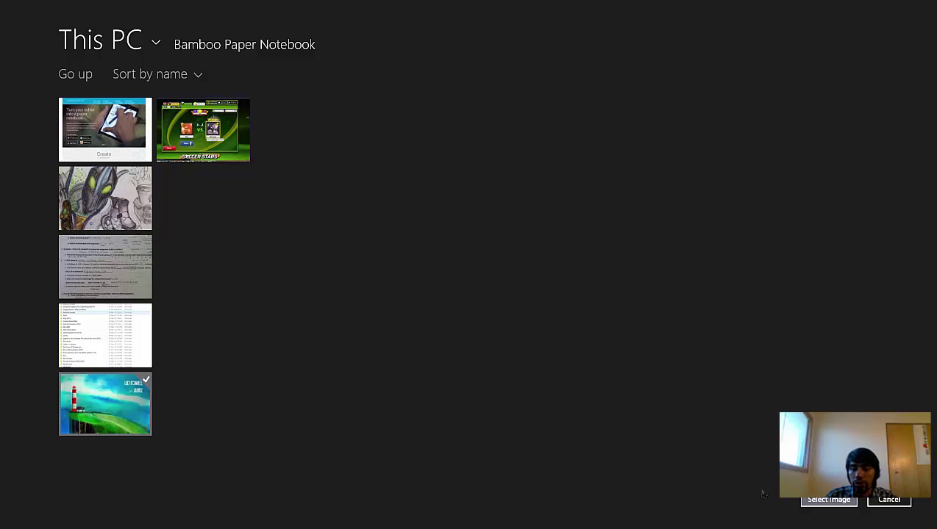
click(829, 500)
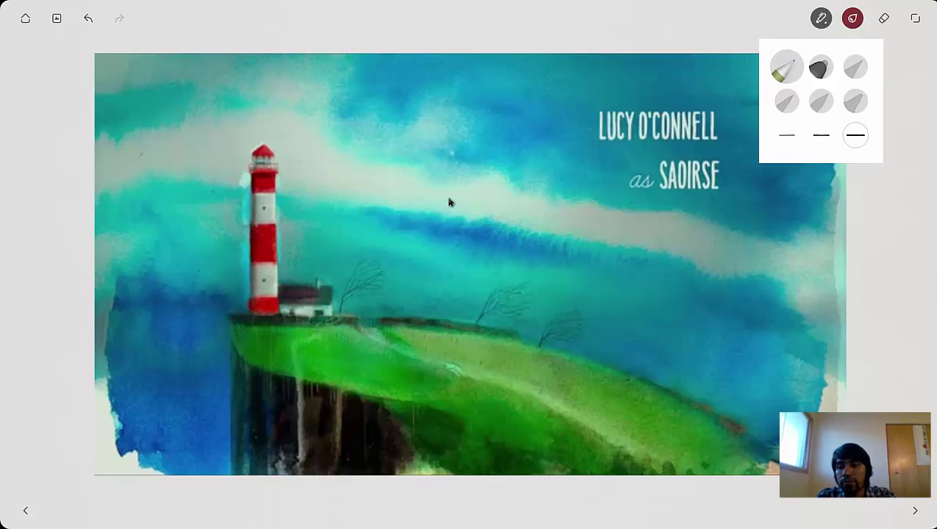
- Paint translucent grey-blue marker strokes along the clouds in the sky of the lighthouse painting
click(821, 68)
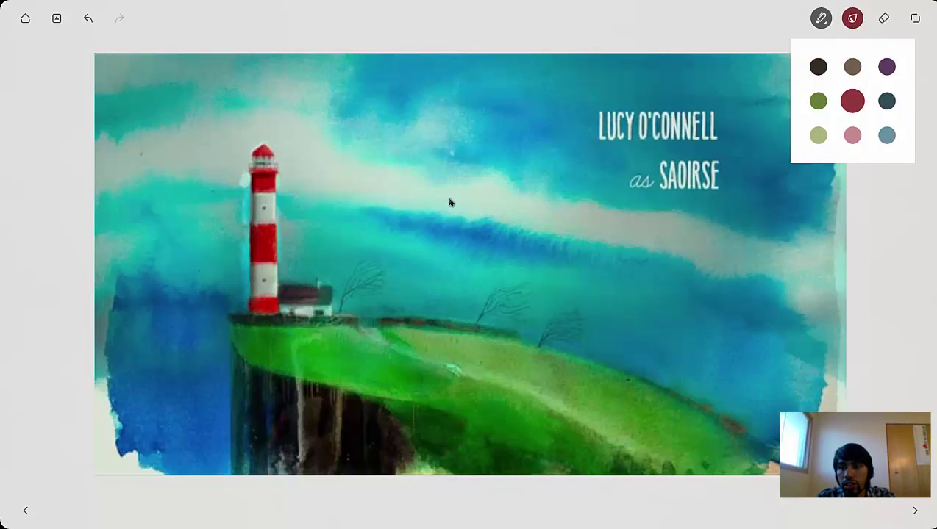
click(887, 135)
drag(464, 167, 536, 212)
drag(515, 182, 562, 192)
drag(483, 182, 439, 153)
drag(467, 164, 386, 131)
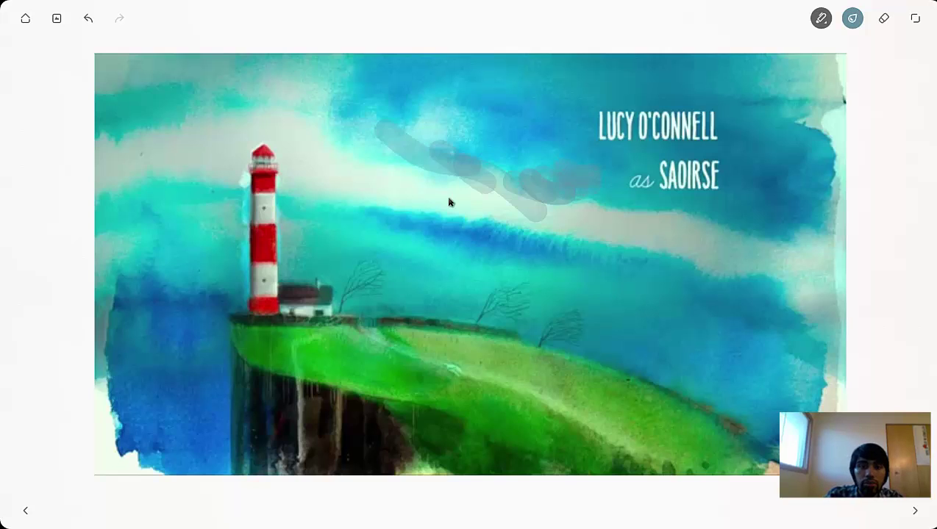
drag(437, 153, 446, 165)
drag(377, 119, 366, 114)
drag(338, 99, 363, 129)
mouse_move(342, 118)
mouse_down()
mouse_move(367, 141)
mouse_move(474, 144)
mouse_up()
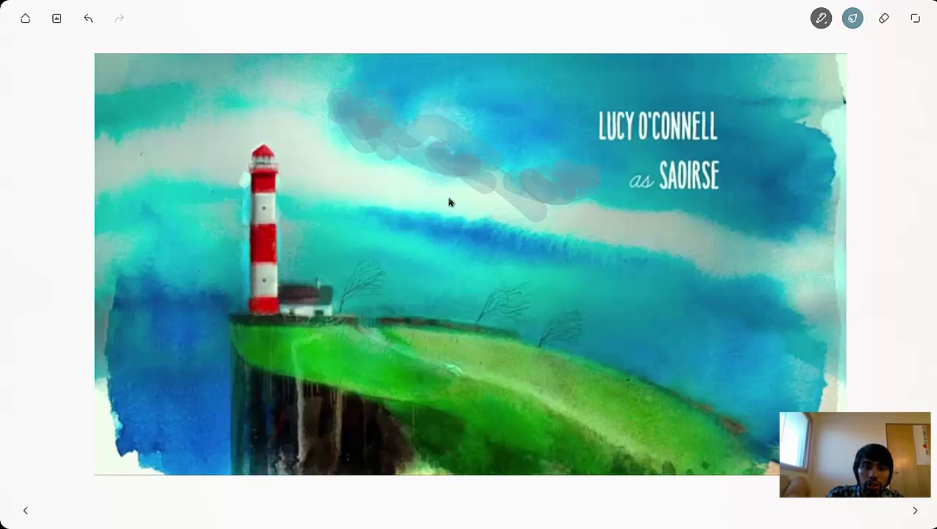
drag(574, 198, 790, 221)
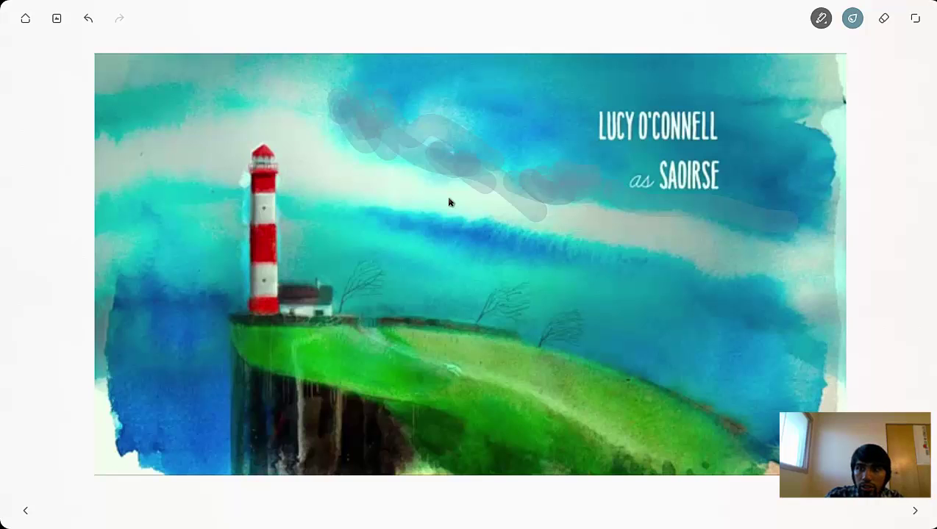
- Trace the hillside path and the two trees nearest it in black using the pen at its thinnest line
click(821, 17)
click(786, 67)
click(786, 136)
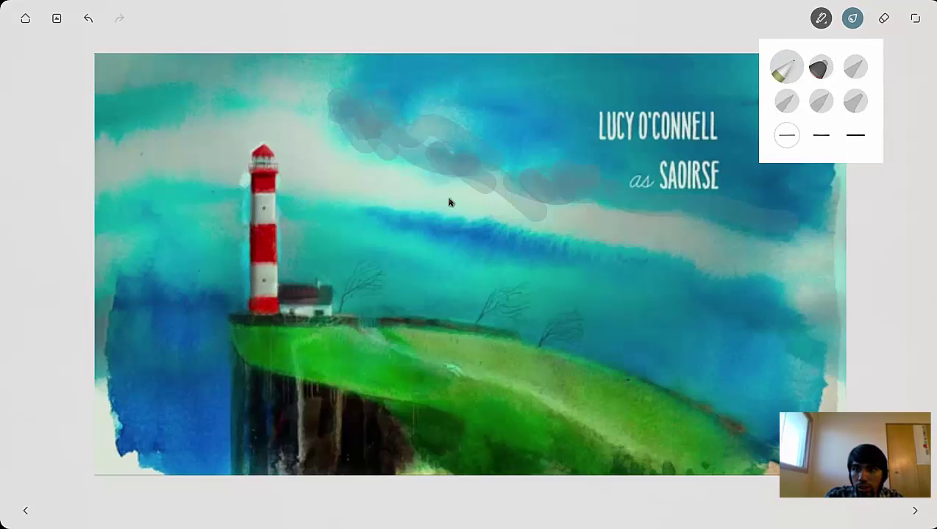
click(883, 18)
click(852, 18)
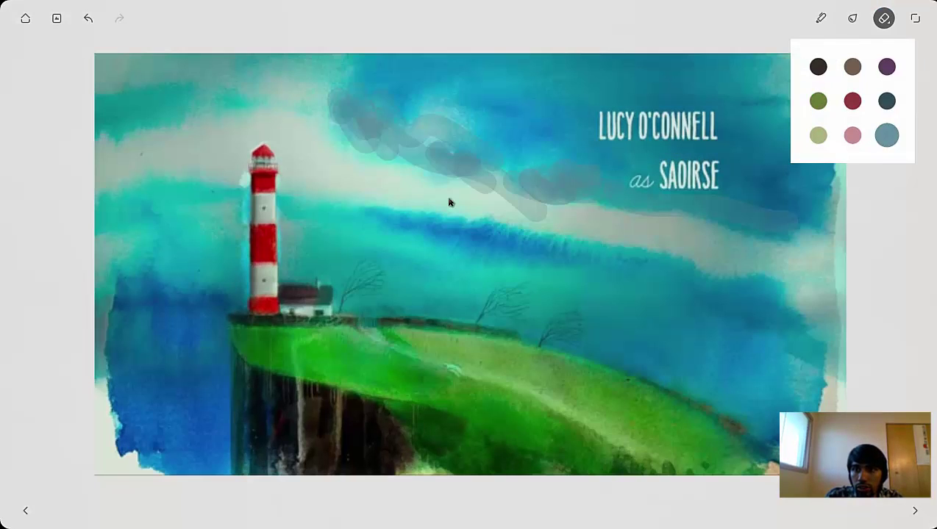
click(817, 66)
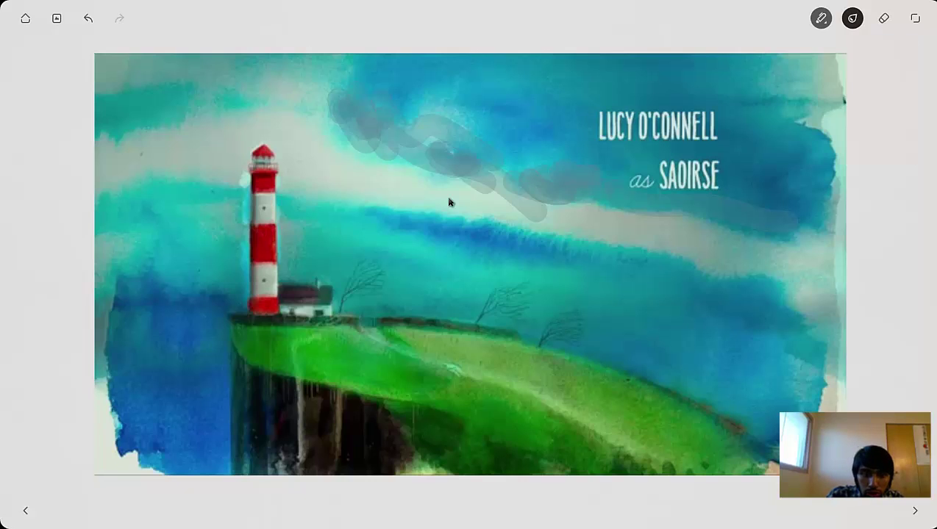
mouse_move(359, 314)
mouse_down()
mouse_move(412, 351)
mouse_move(609, 432)
mouse_move(638, 459)
mouse_move(397, 343)
mouse_move(579, 406)
mouse_move(691, 469)
mouse_move(707, 489)
mouse_up()
mouse_move(609, 428)
mouse_down()
mouse_move(650, 469)
mouse_move(700, 469)
mouse_up()
mouse_move(537, 350)
mouse_down()
mouse_move(570, 316)
mouse_move(575, 337)
mouse_move(566, 331)
mouse_up()
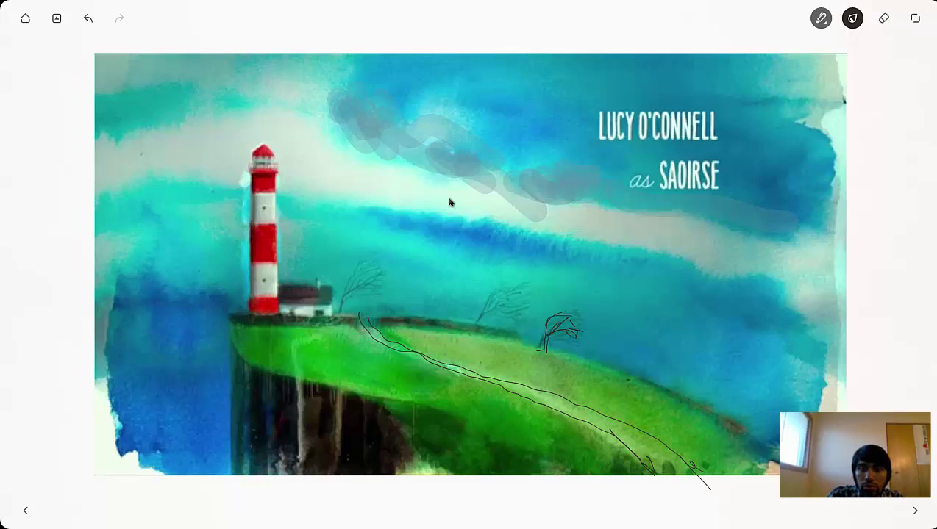
drag(479, 332, 511, 278)
drag(478, 313, 522, 300)
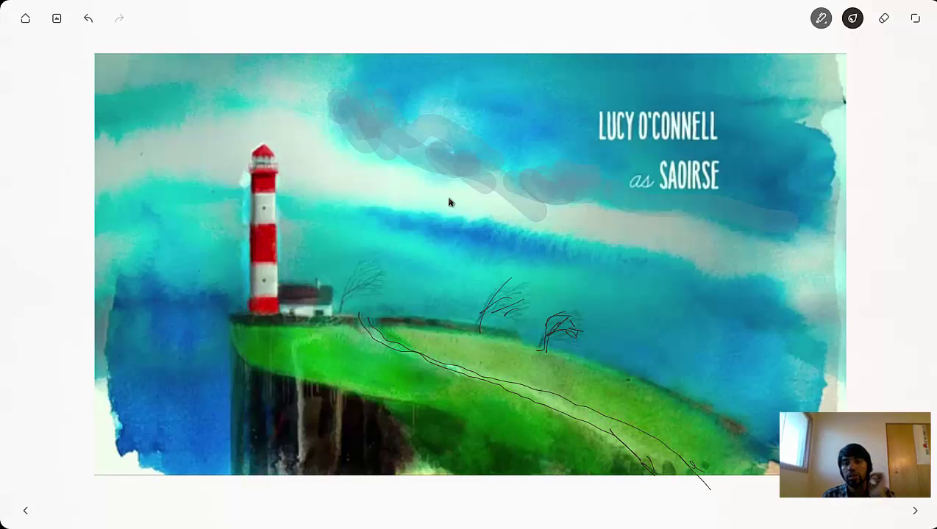
- Clear the page containing the lighthouse painting and its ink strokes
click(884, 18)
click(883, 22)
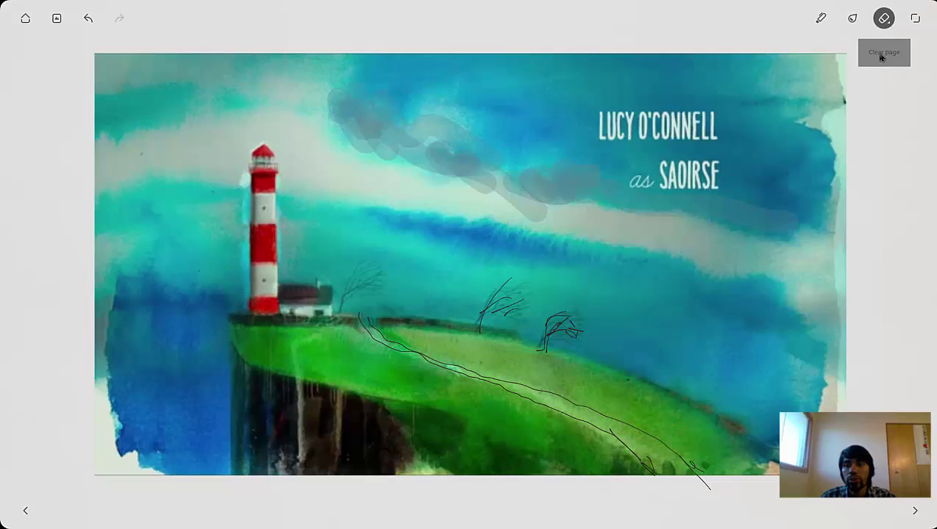
click(883, 53)
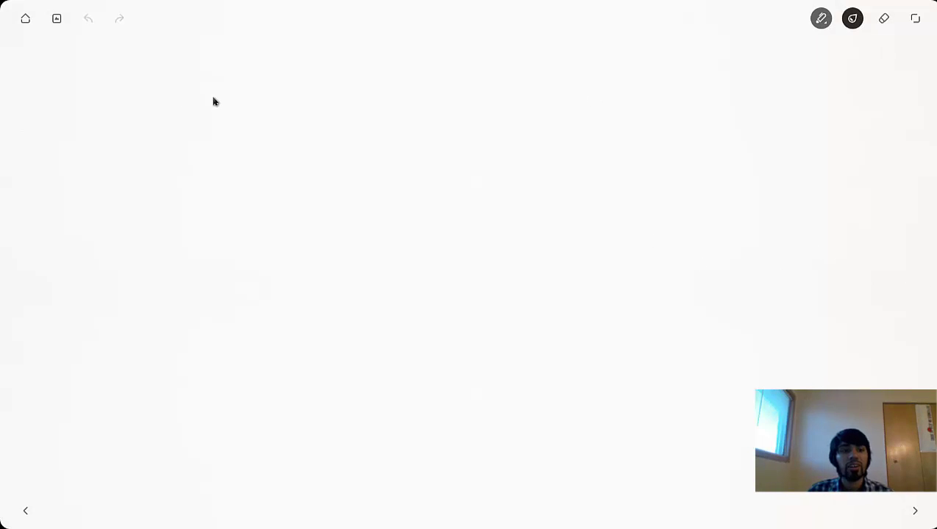
- Import the screenshot of the movie folder list, then move and enlarge it on the page
click(57, 20)
click(66, 80)
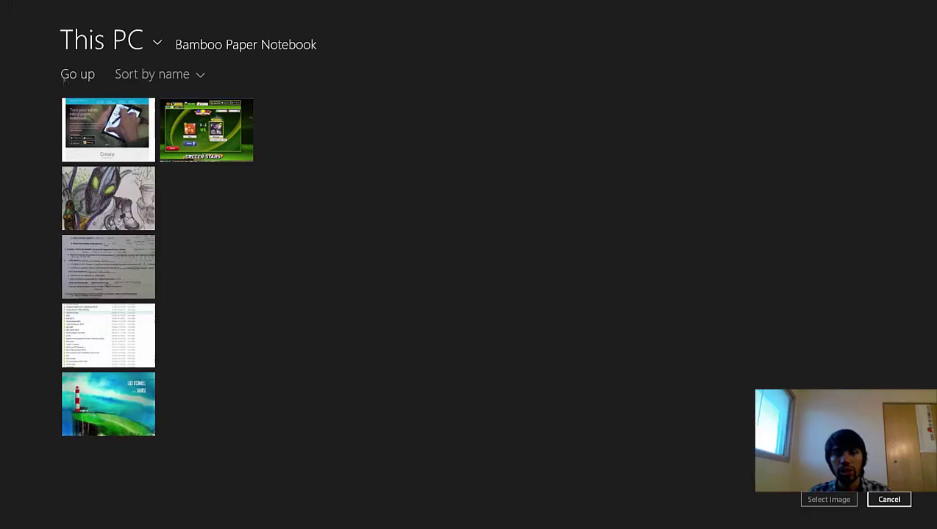
click(113, 328)
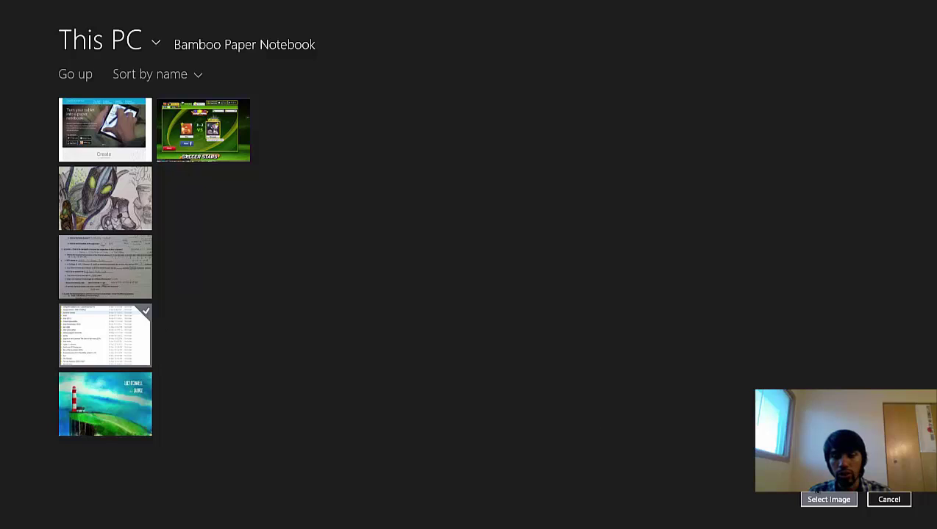
click(828, 499)
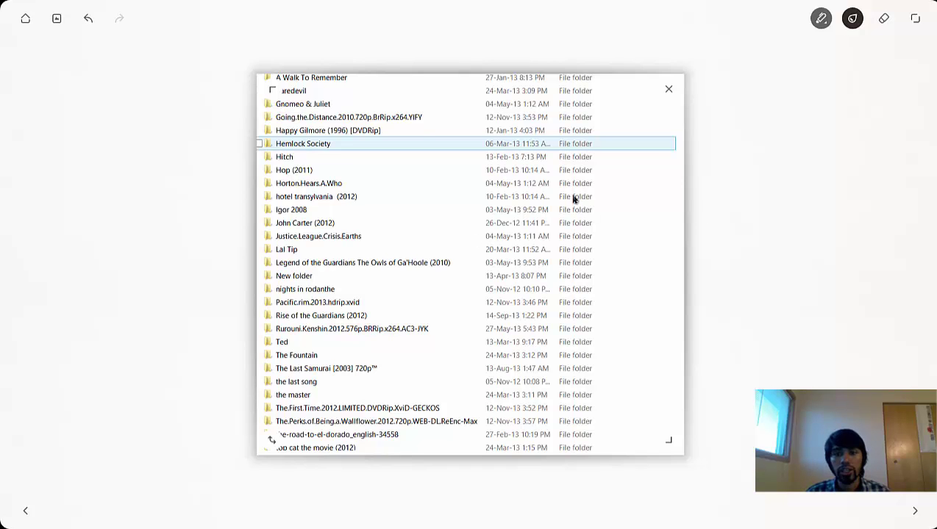
drag(467, 182, 450, 152)
drag(651, 410, 713, 472)
click(754, 273)
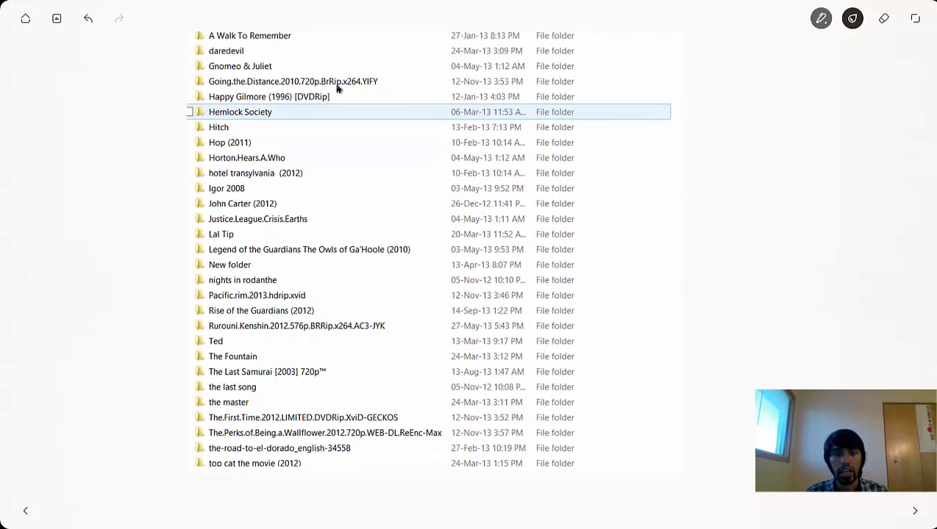
- Strike through A Walk To Remember and daredevil, circle Gnomeo & Juliet, and tick the three folders from Going.the.Distance to Hemlock Society
mouse_move(182, 46)
mouse_down()
mouse_move(268, 46)
mouse_move(200, 51)
mouse_move(236, 35)
mouse_move(294, 35)
mouse_up()
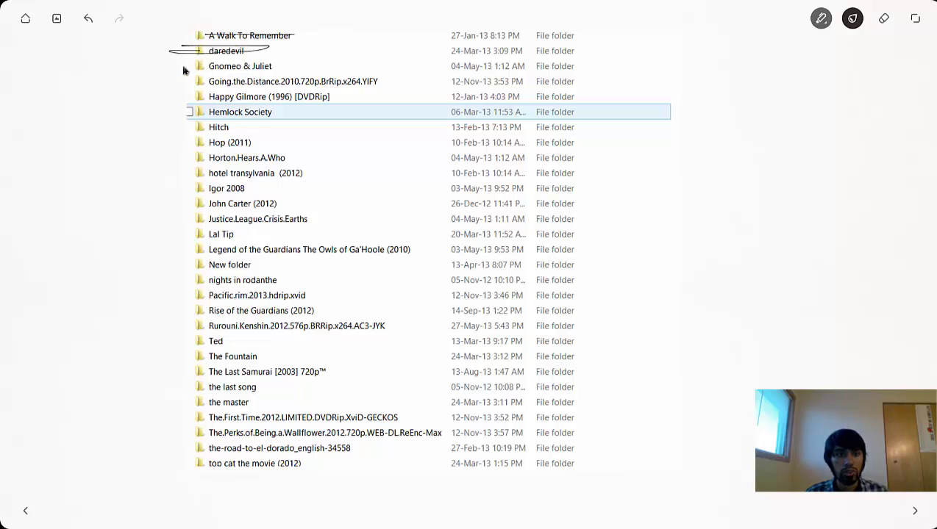
mouse_move(184, 69)
mouse_down()
mouse_move(271, 60)
mouse_move(175, 65)
mouse_up()
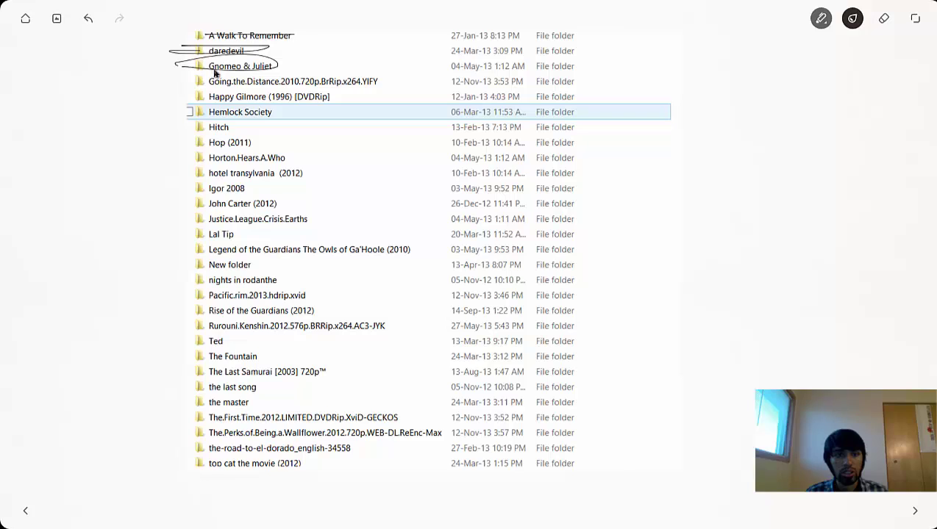
mouse_move(181, 80)
mouse_down()
mouse_move(195, 103)
mouse_move(214, 93)
mouse_move(193, 117)
mouse_move(215, 111)
mouse_up()
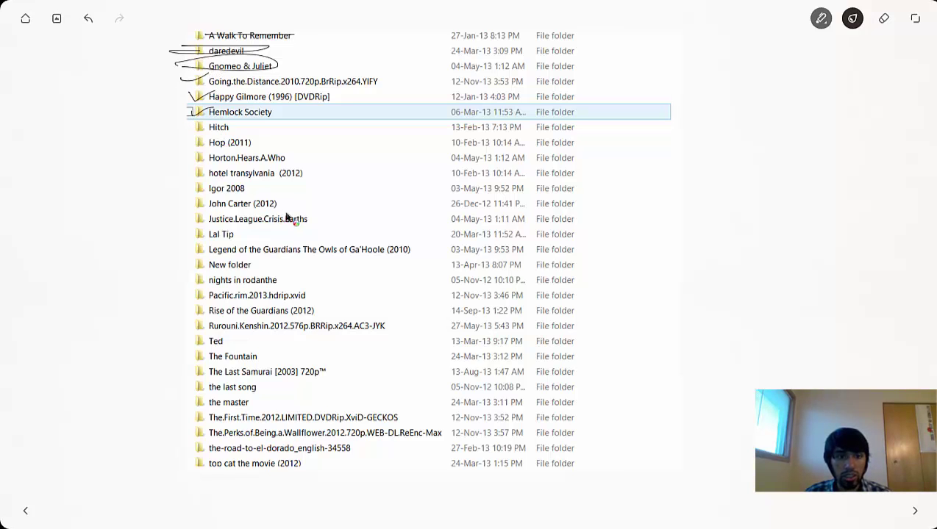
- Circle John Carter (2012), handwrite "Sep 30th" beside it, and bring up the overview of open windows
mouse_move(244, 196)
mouse_down()
mouse_move(236, 211)
mouse_move(287, 199)
mouse_up()
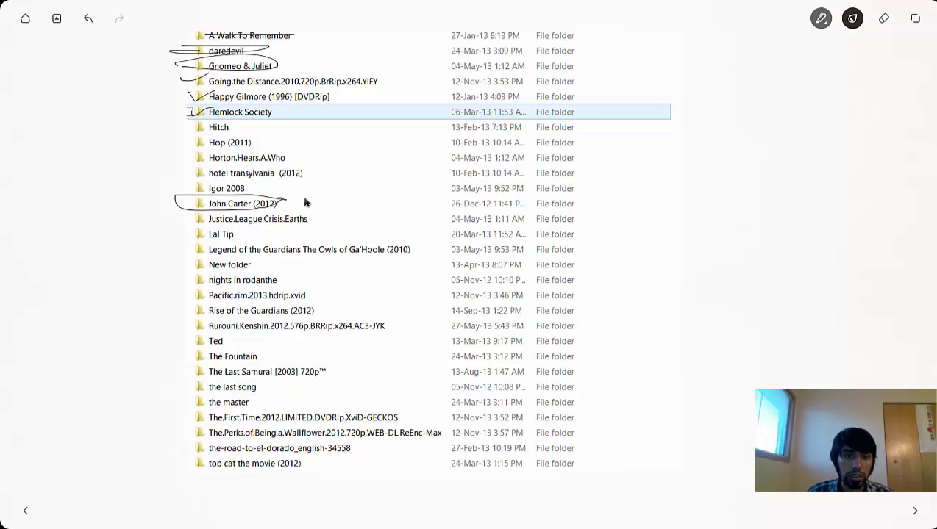
mouse_move(305, 203)
mouse_down()
mouse_move(350, 204)
mouse_move(329, 213)
mouse_move(373, 209)
mouse_up()
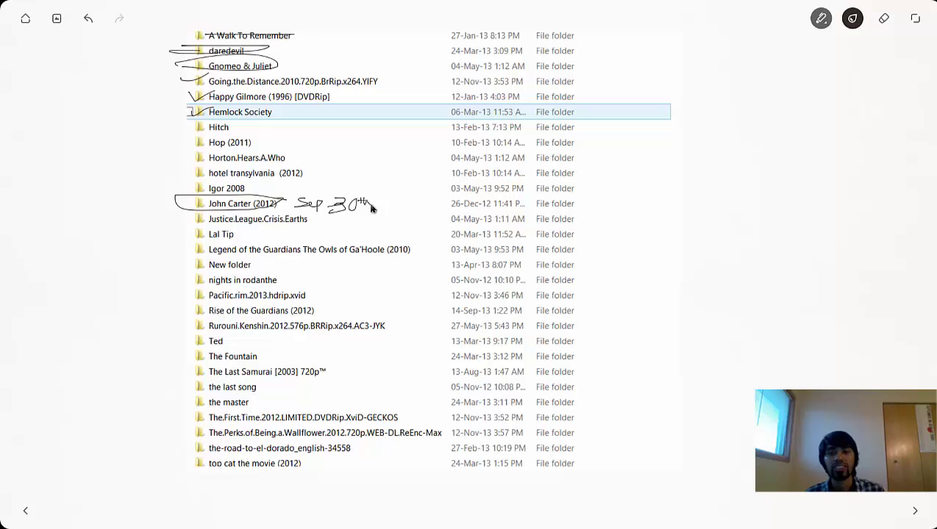
key(alt+Tab)
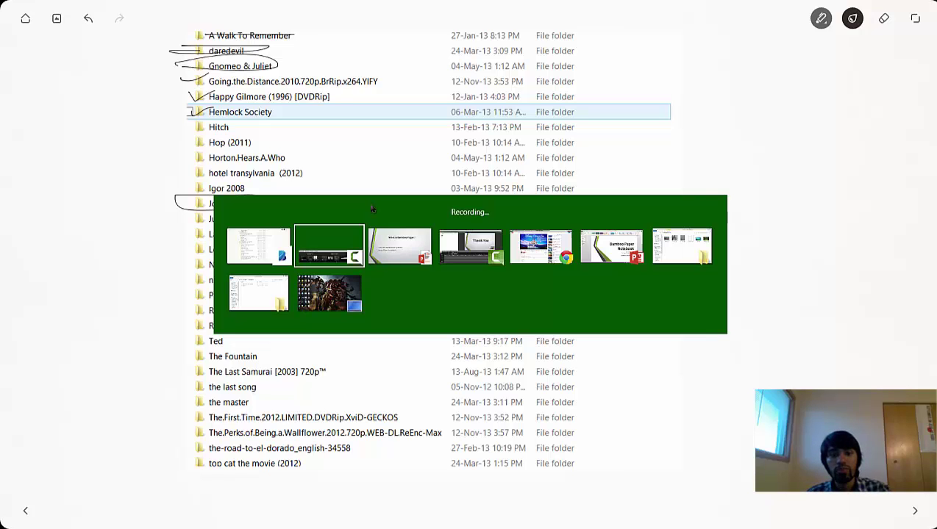